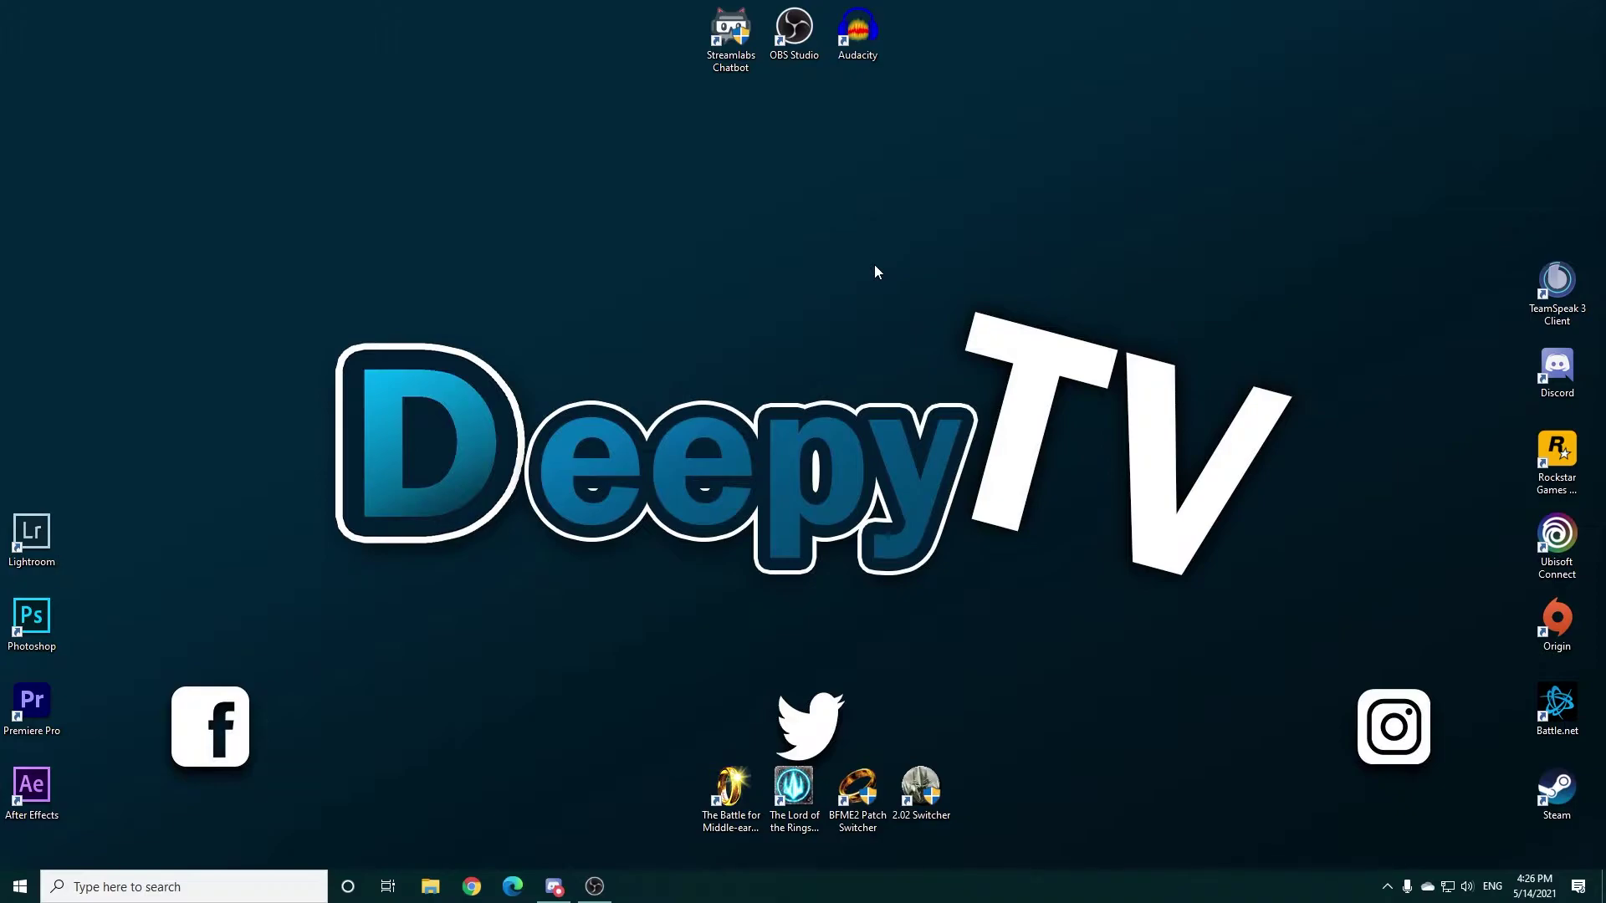
Open the ROTWK folder inside the Images folder of BFME files.
left_click(430, 885)
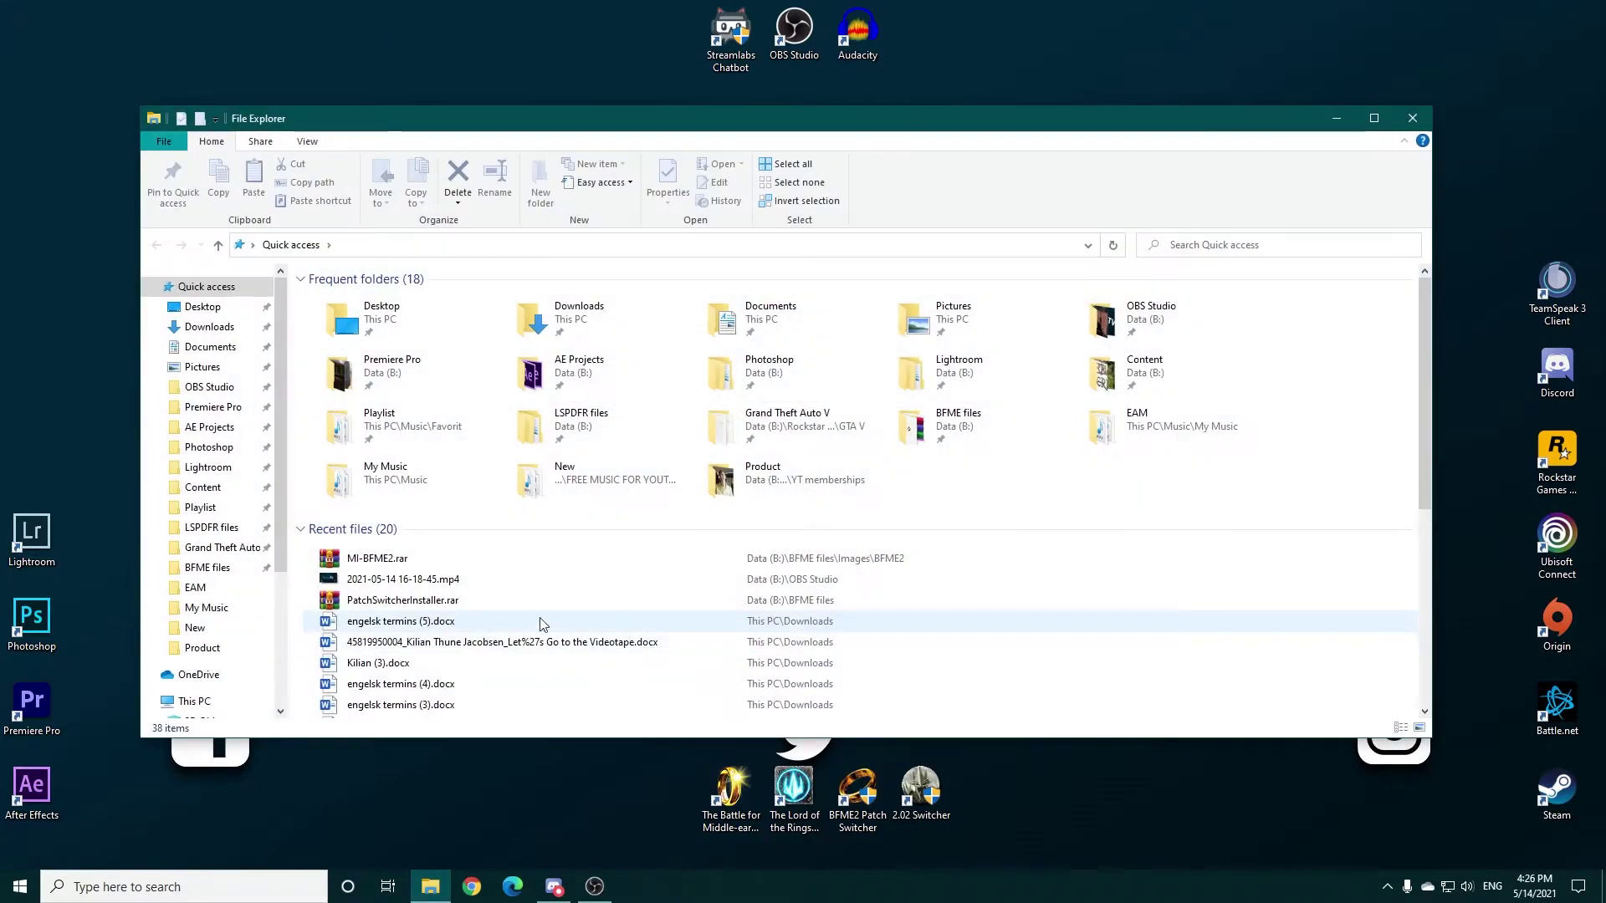
left_click(215, 567)
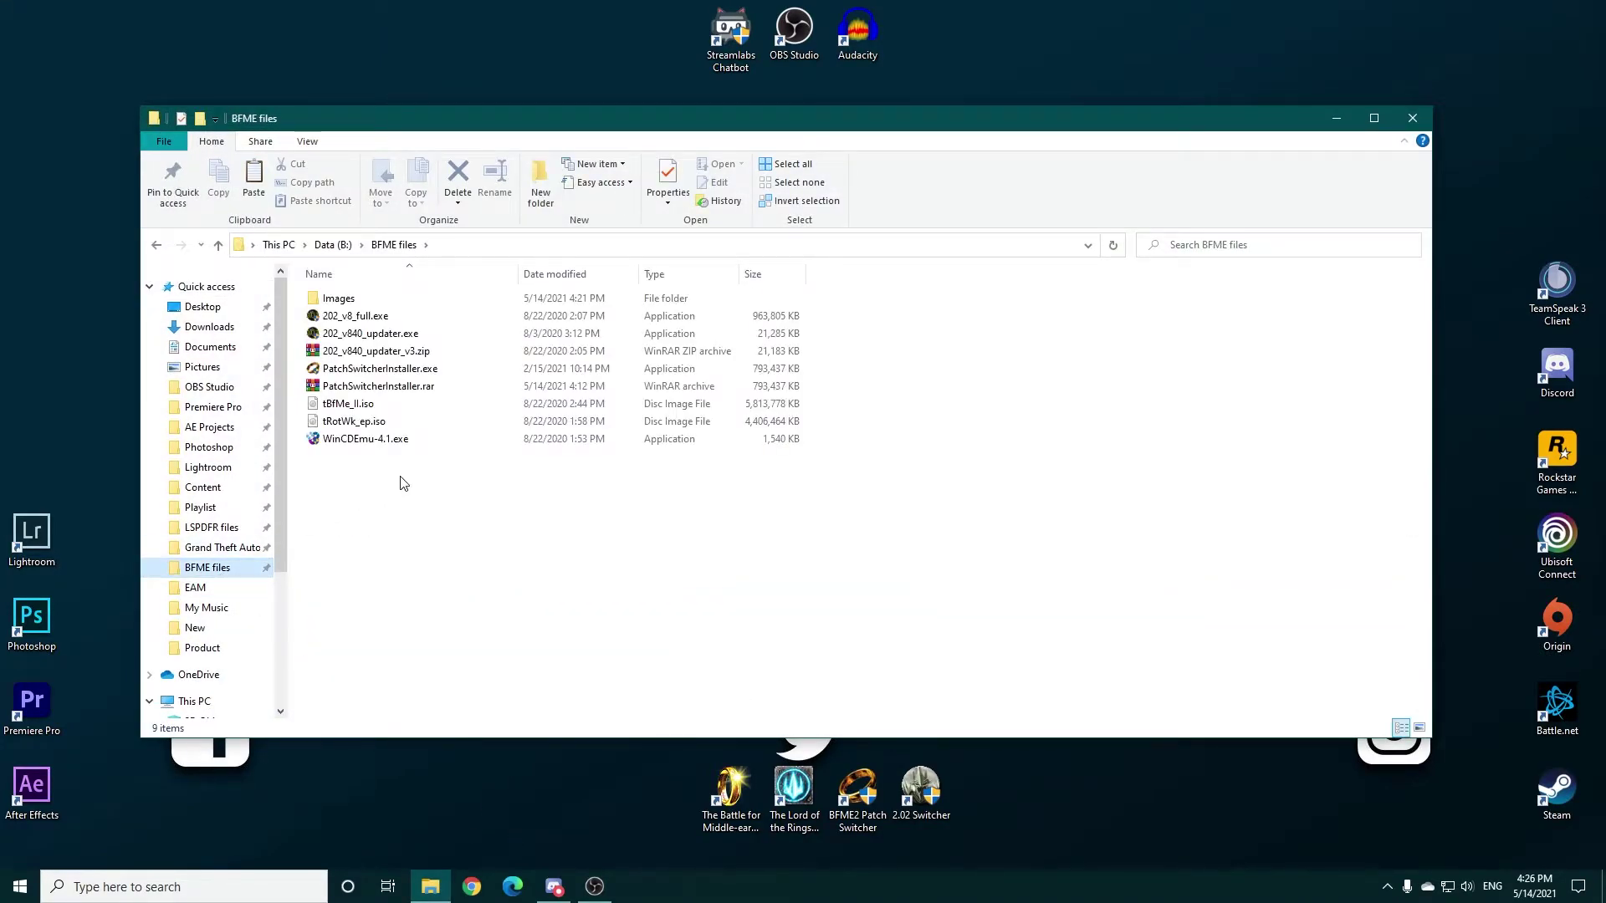
double_click(365, 303)
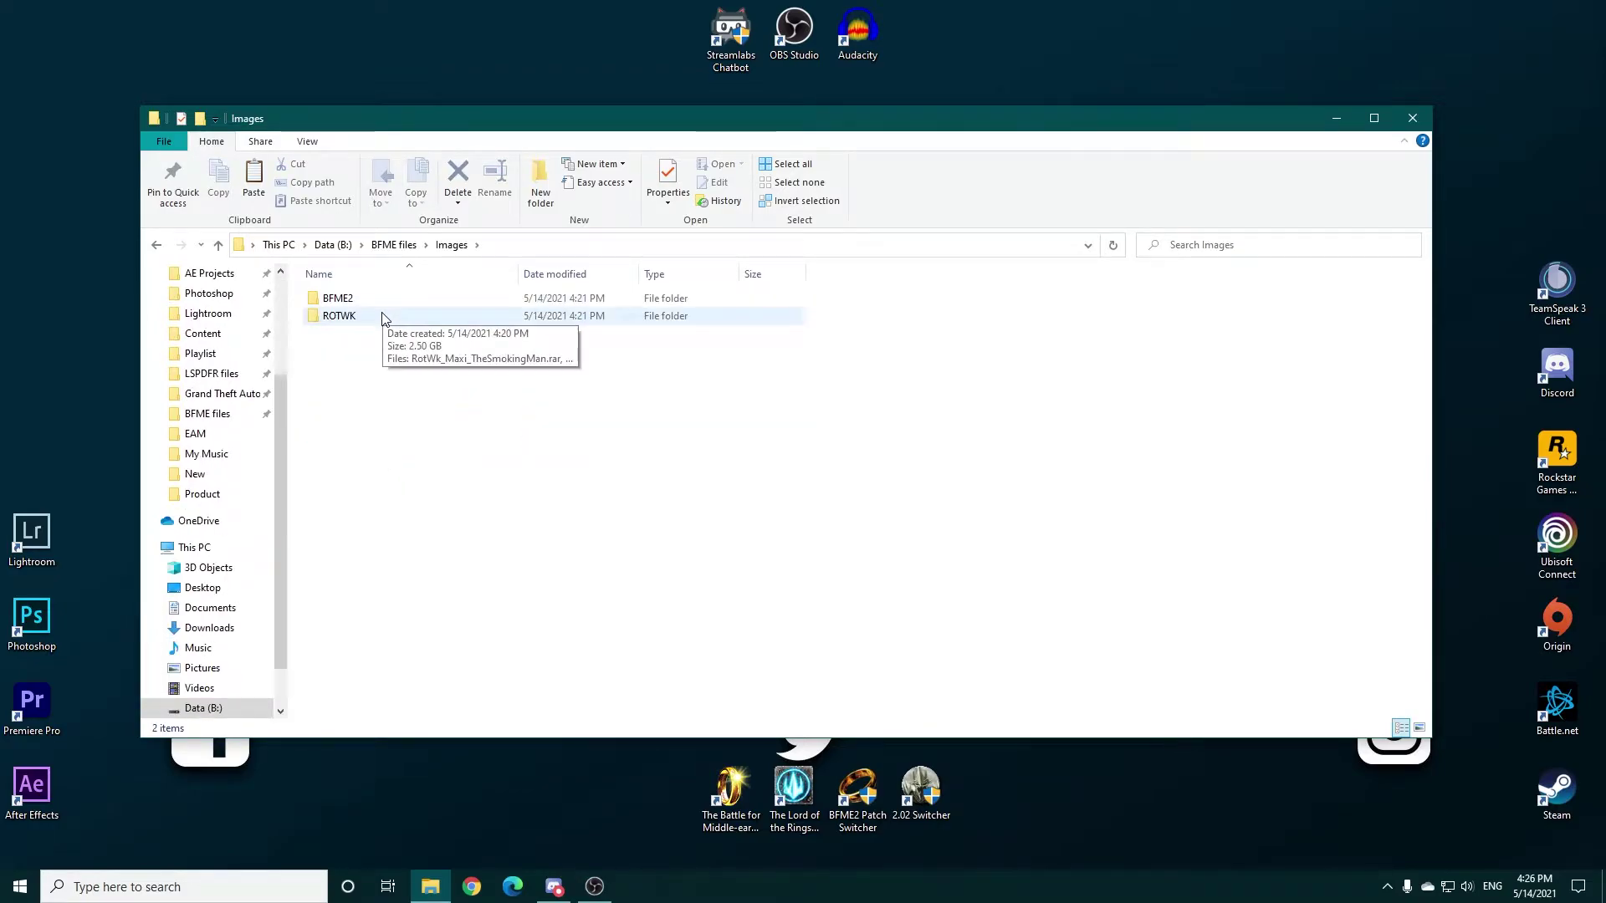
mouse_move(387, 317)
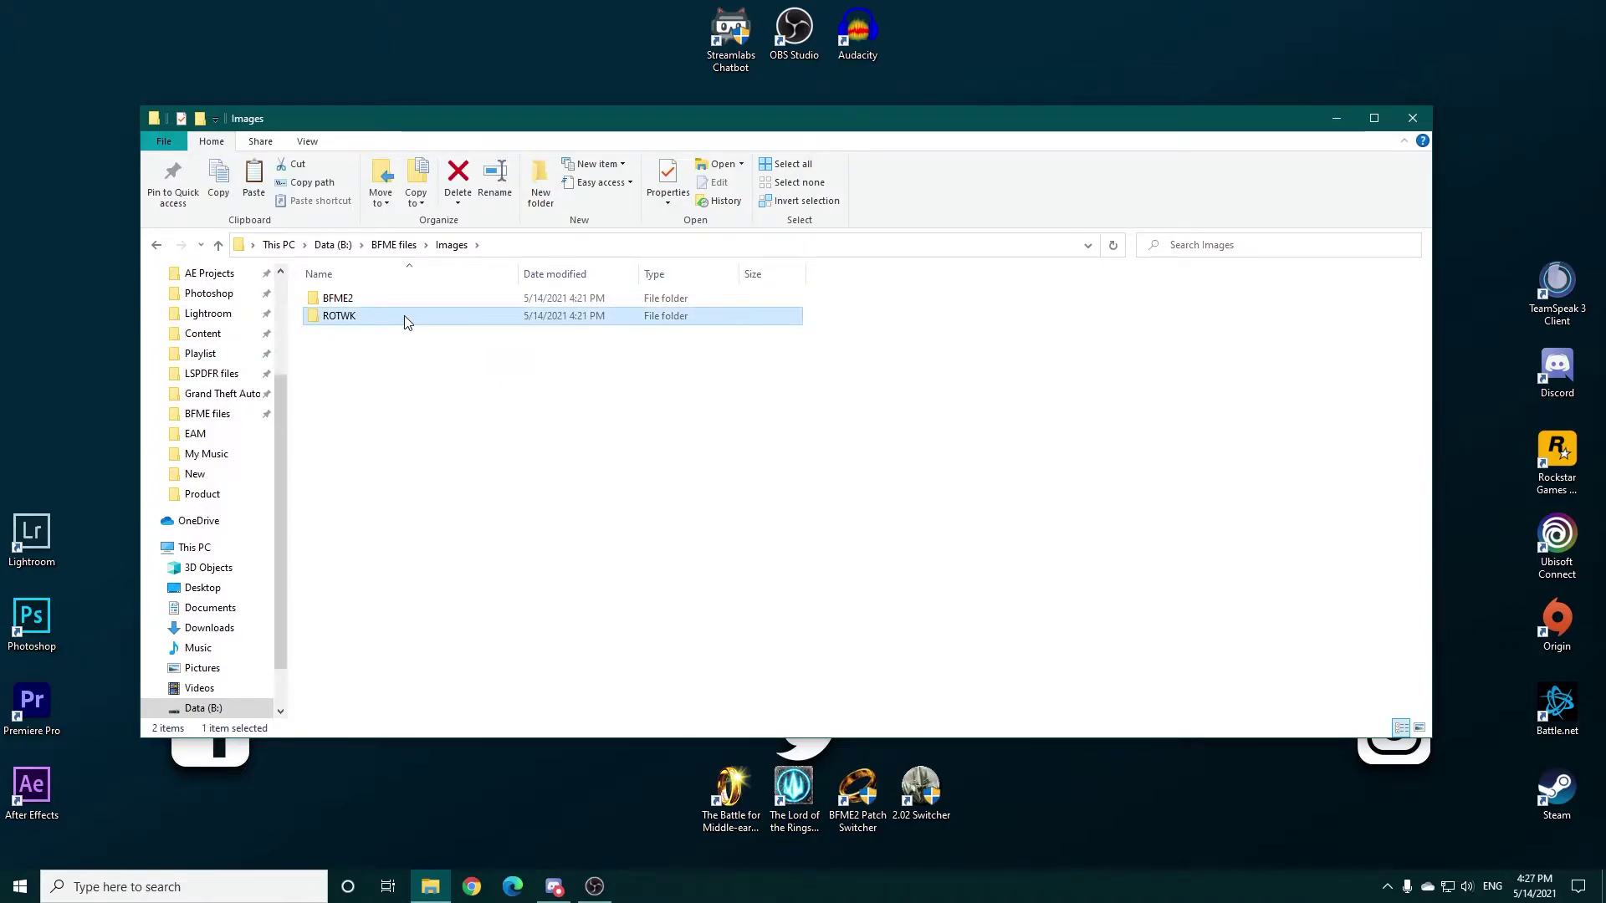
double_click(405, 321)
Mount RotWk_Maxi-TheSmokingMan.mds as a data disc on drive V:, kept after restart, and close the mounted drive's window.
left_click(428, 338)
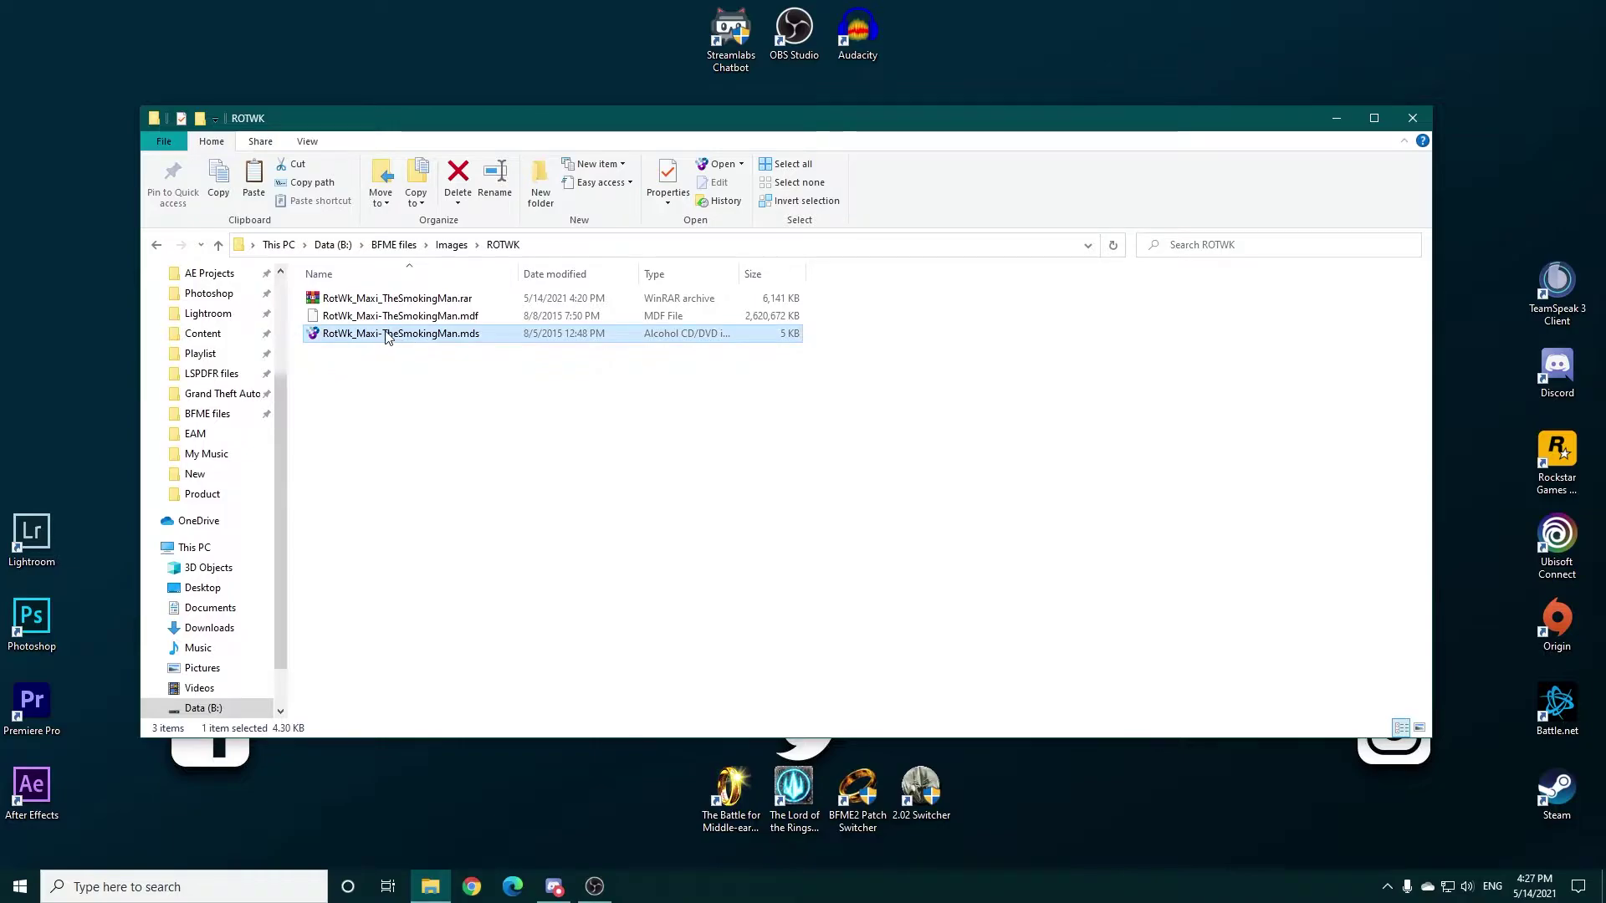
right_click(483, 338)
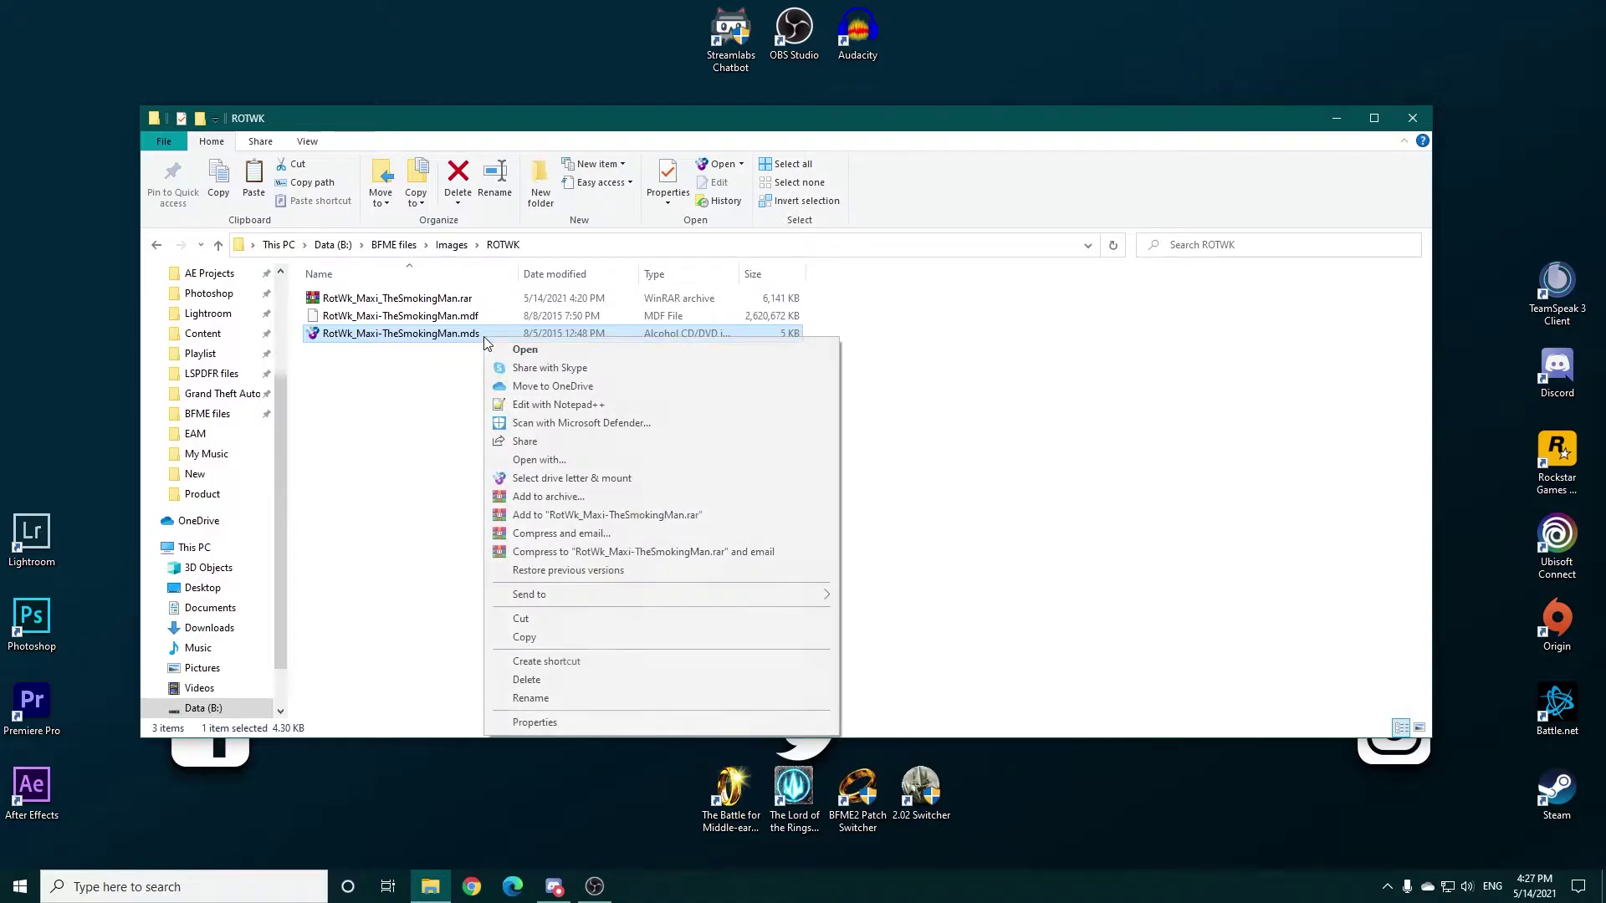
left_click(607, 480)
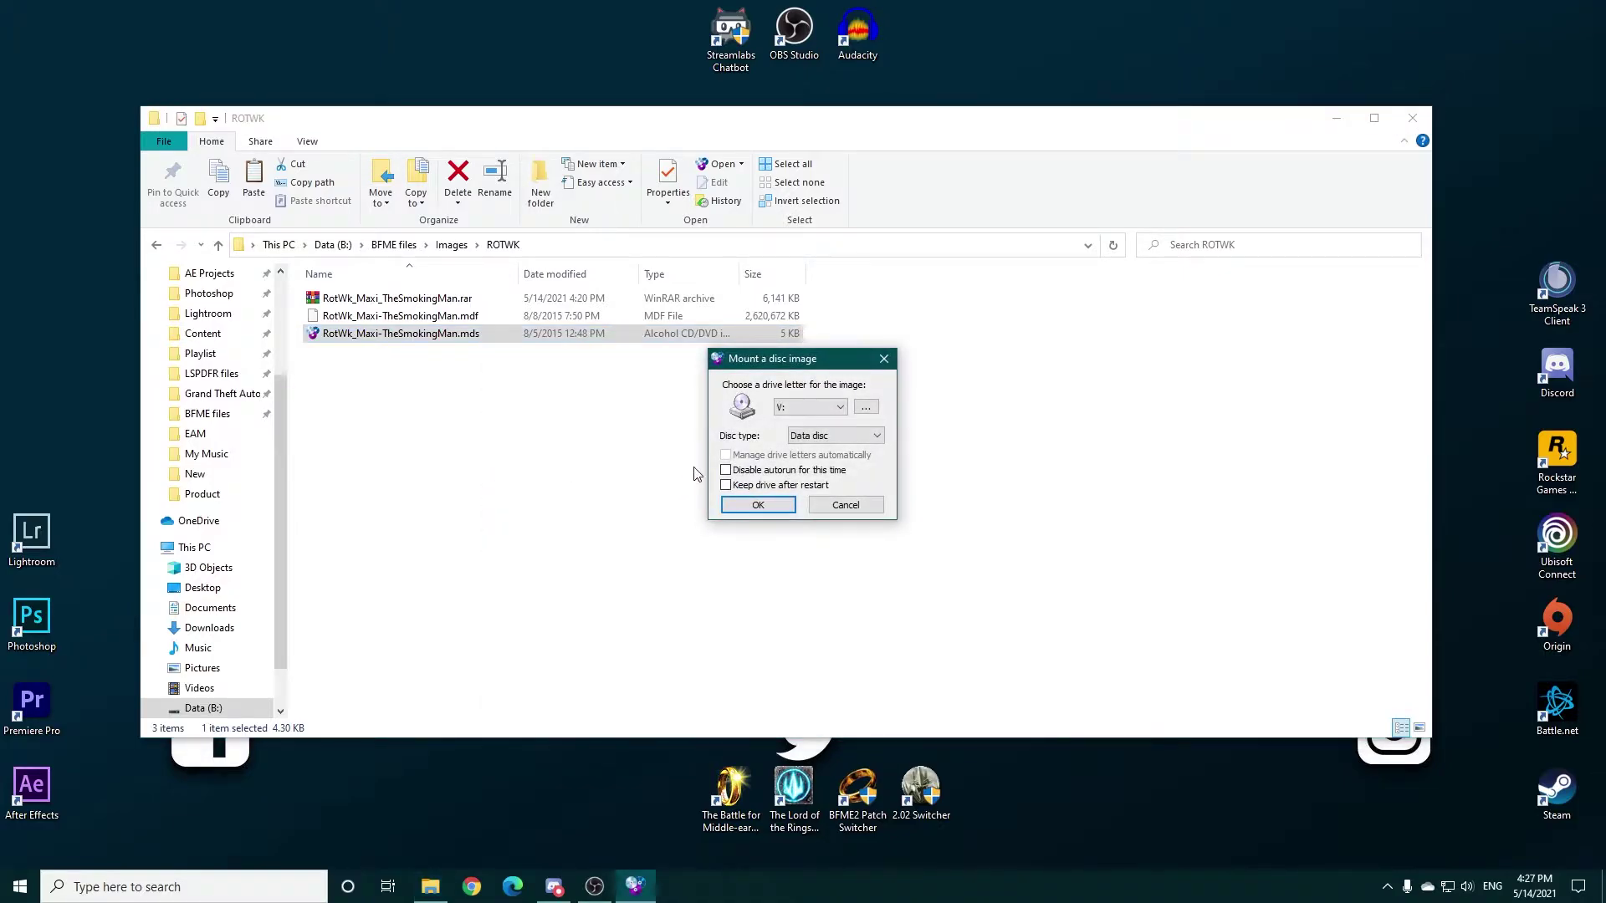
left_click(787, 490)
left_click(758, 503)
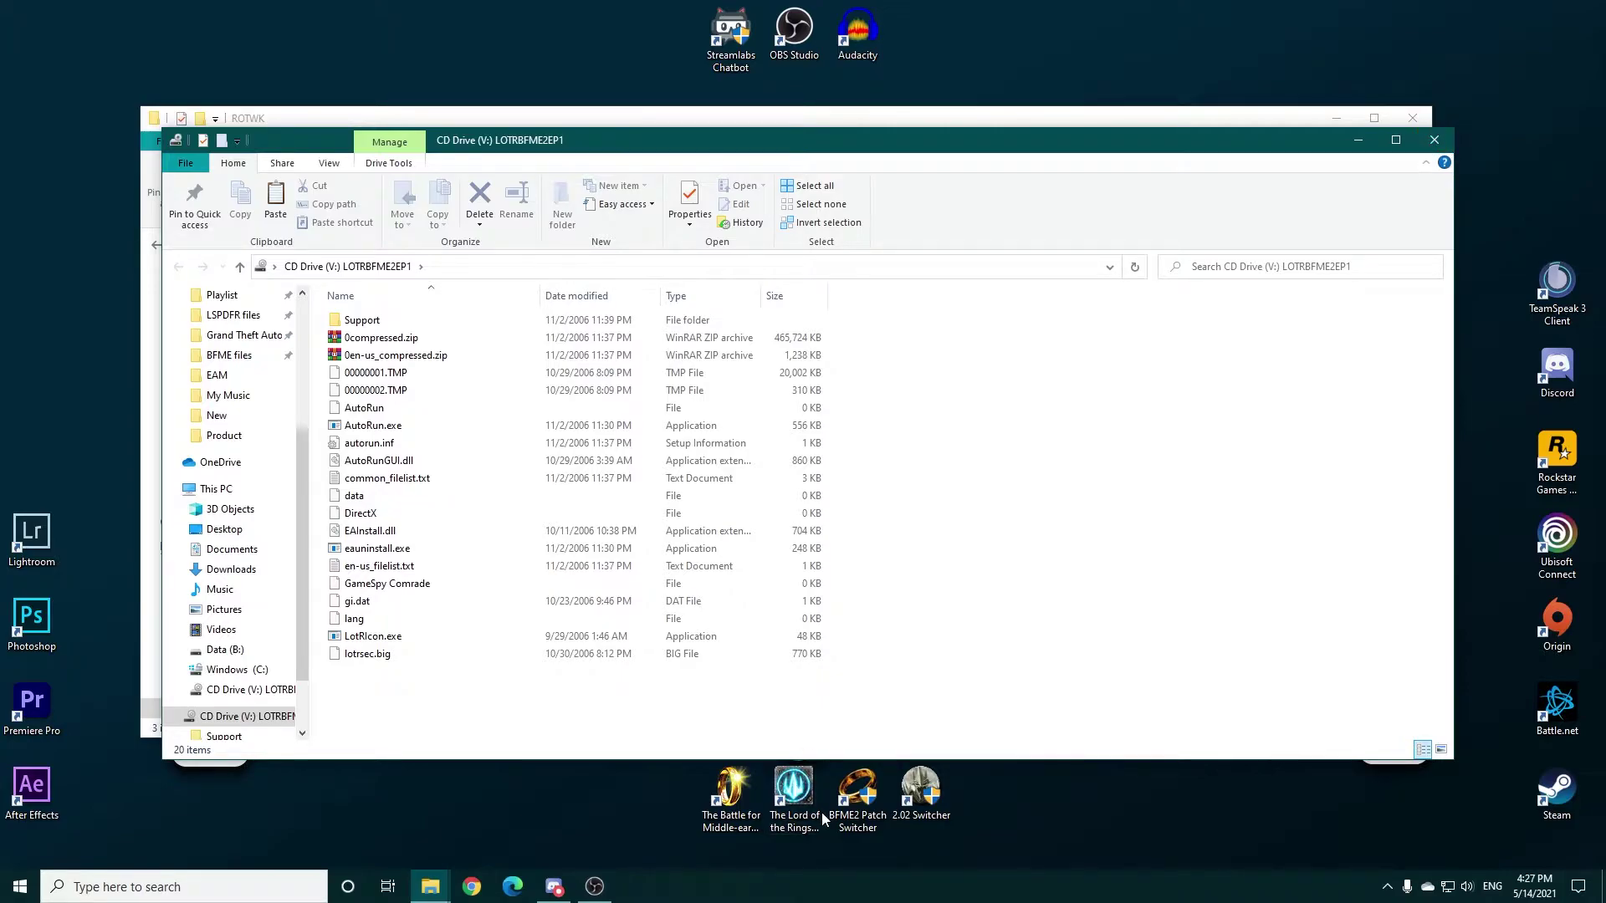
left_click(1448, 141)
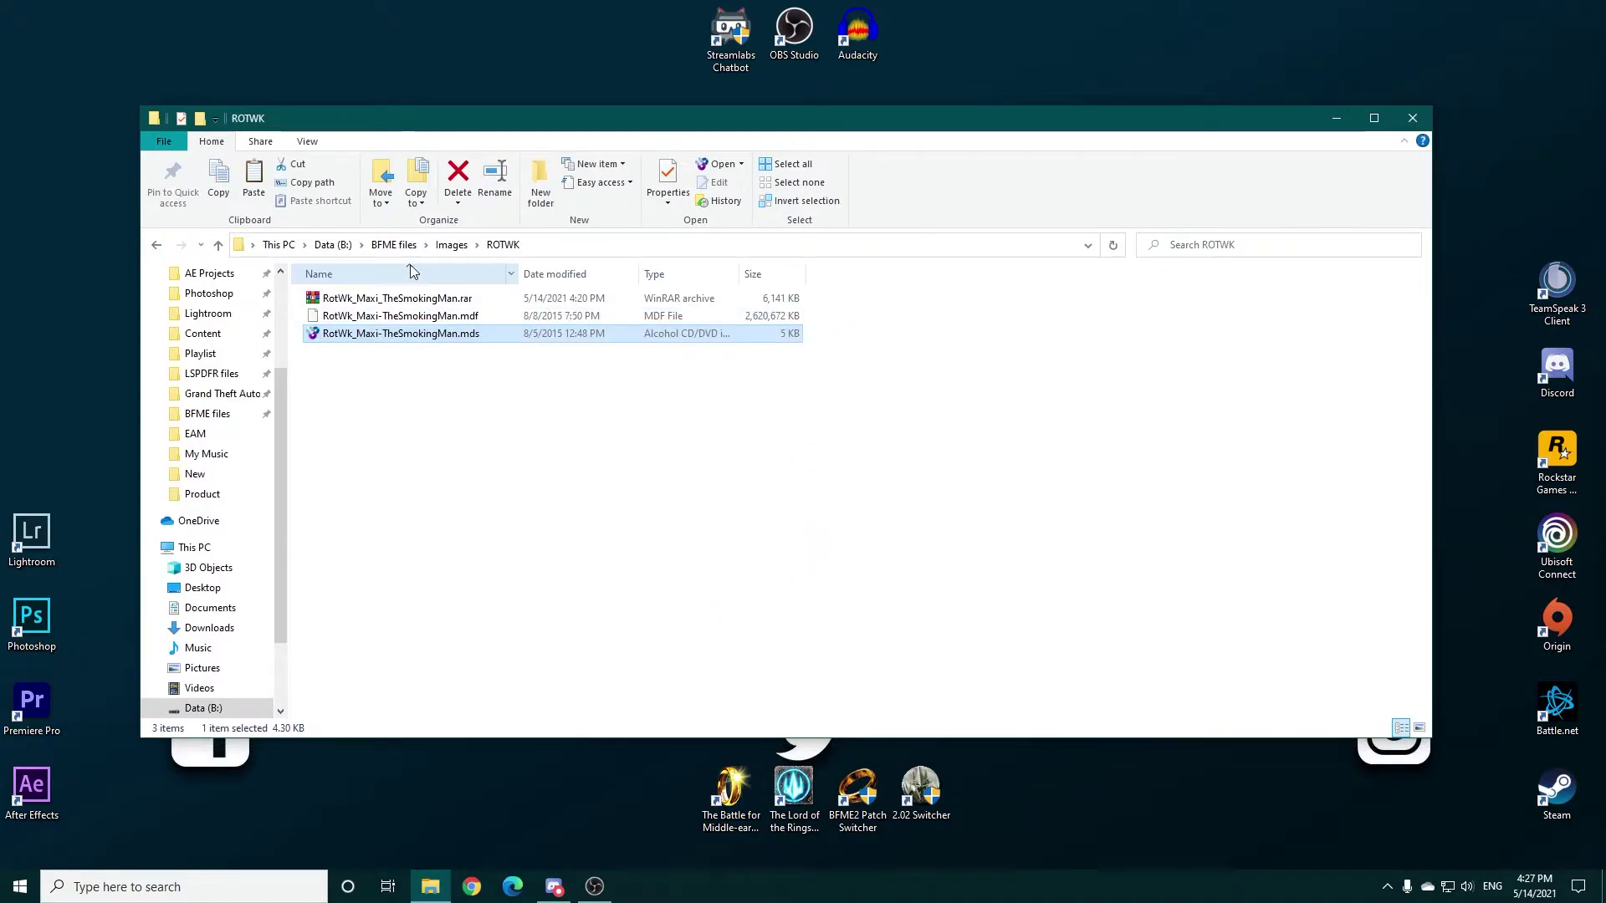
left_click(451, 244)
double_click(437, 297)
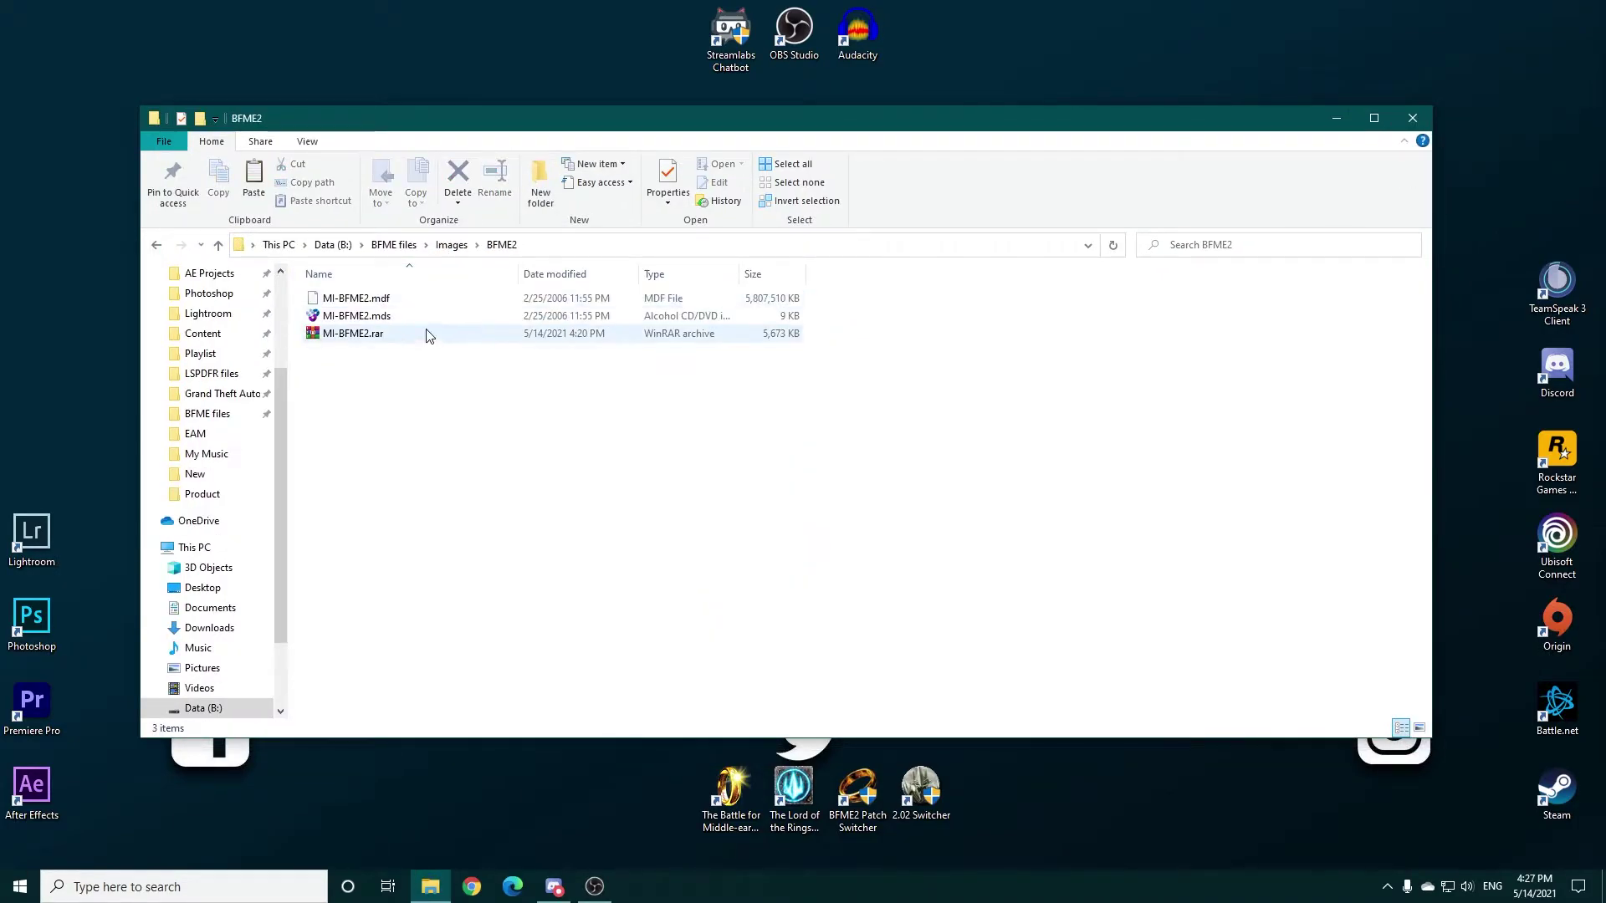
left_click(427, 318)
right_click(425, 320)
left_click(550, 465)
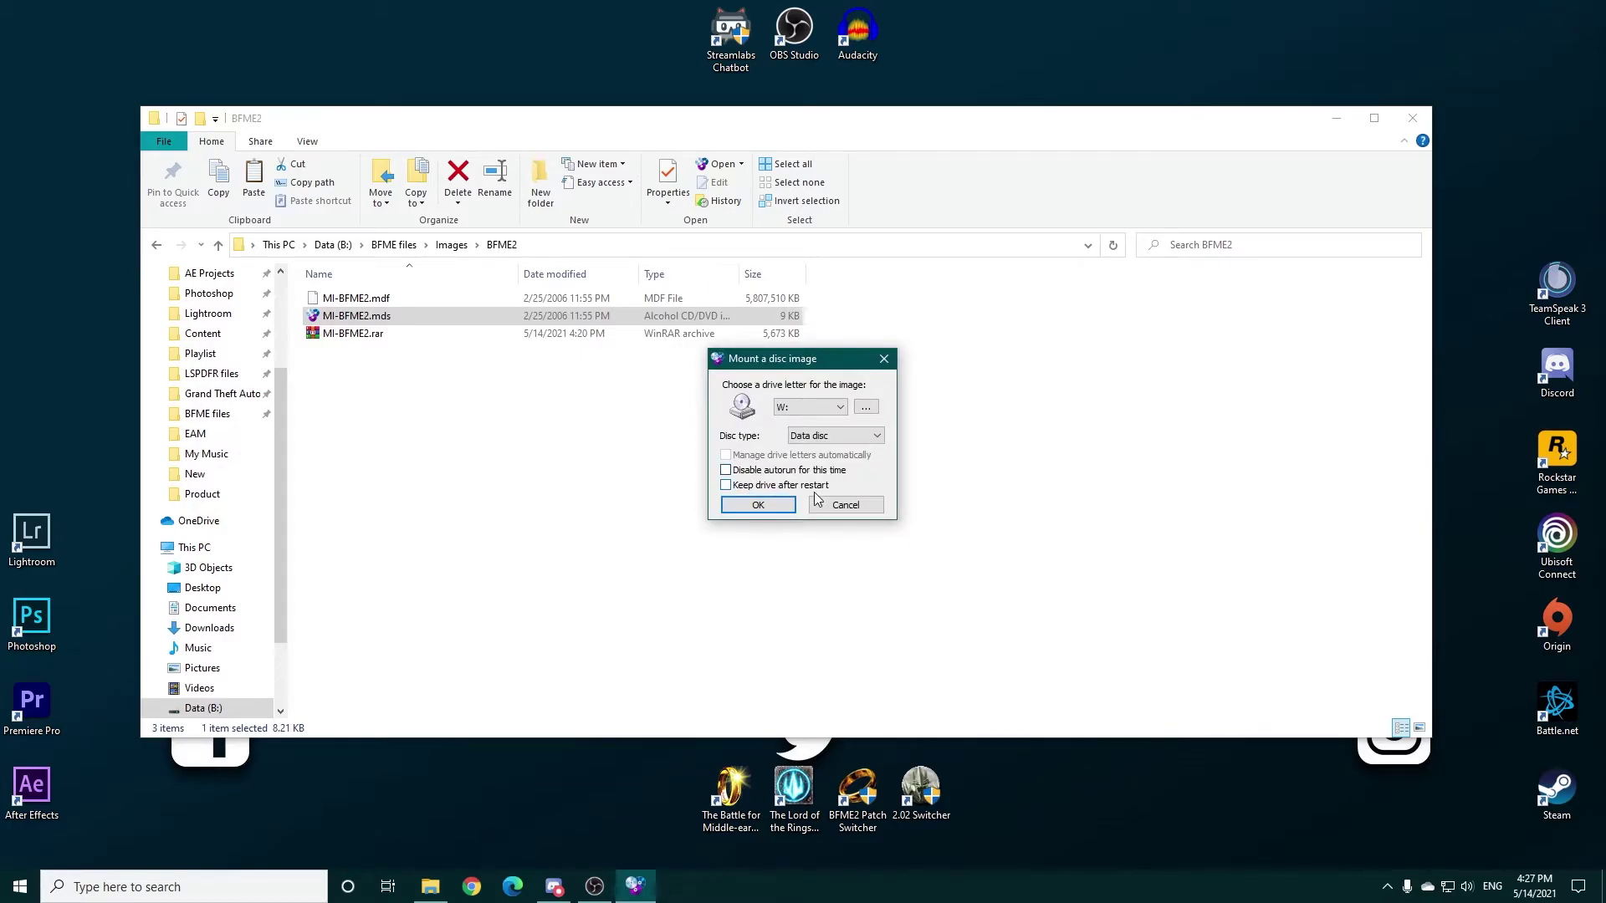
left_click(858, 503)
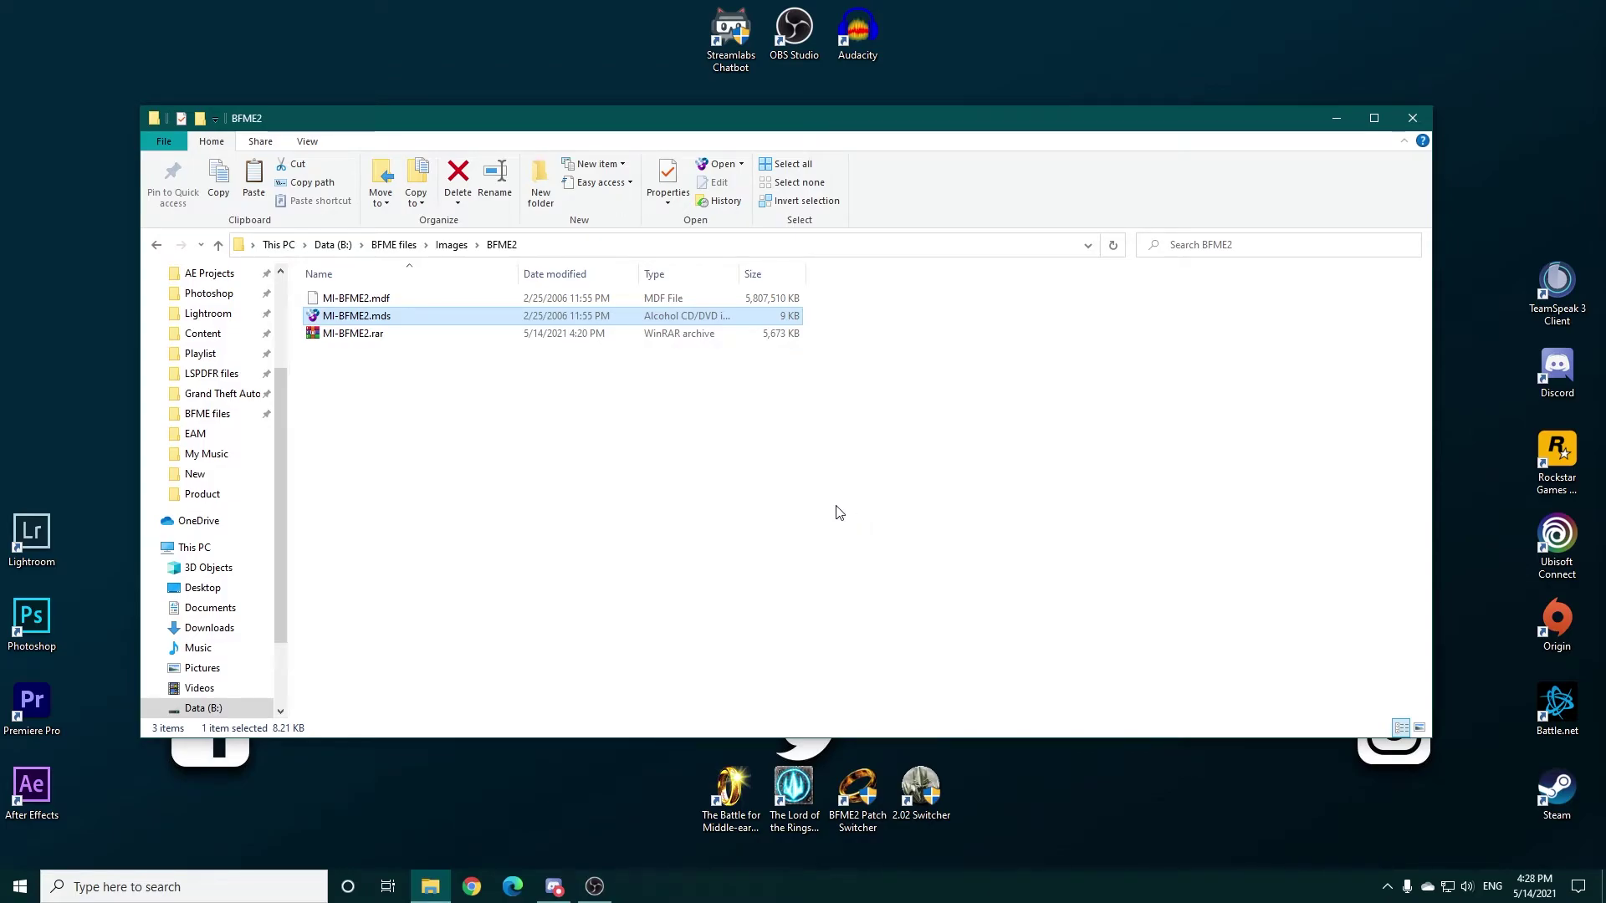
left_click(757, 492)
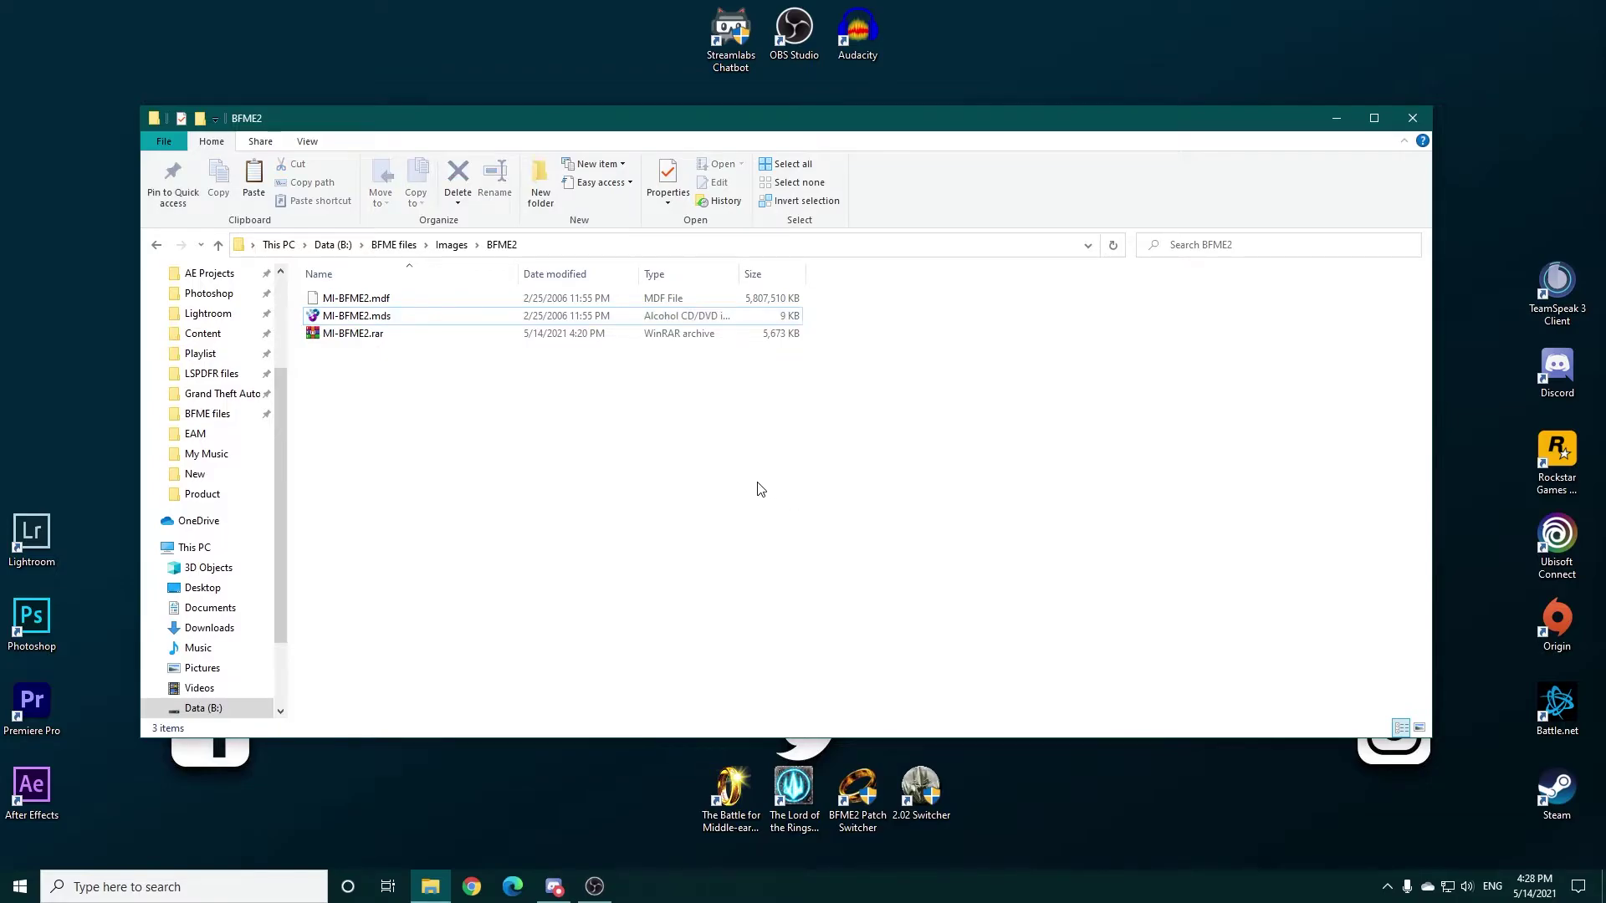
Close the BFME2 folder window and open the compatibility settings of the desktop shortcut for The Rise of the Witch-king.
left_click(1414, 120)
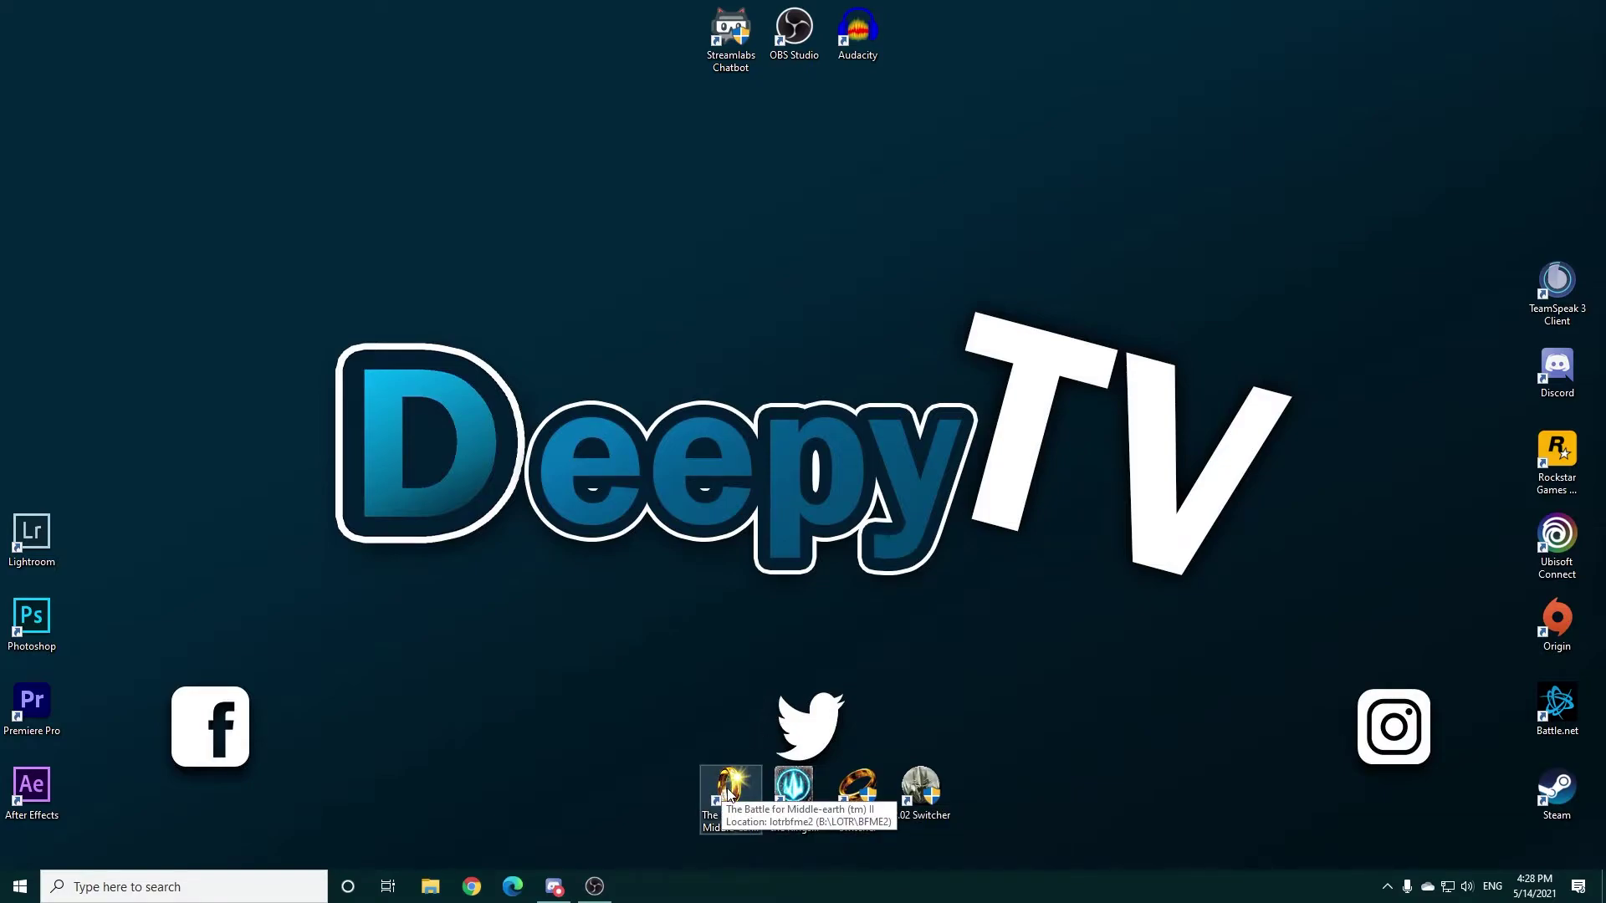
left_click(792, 784)
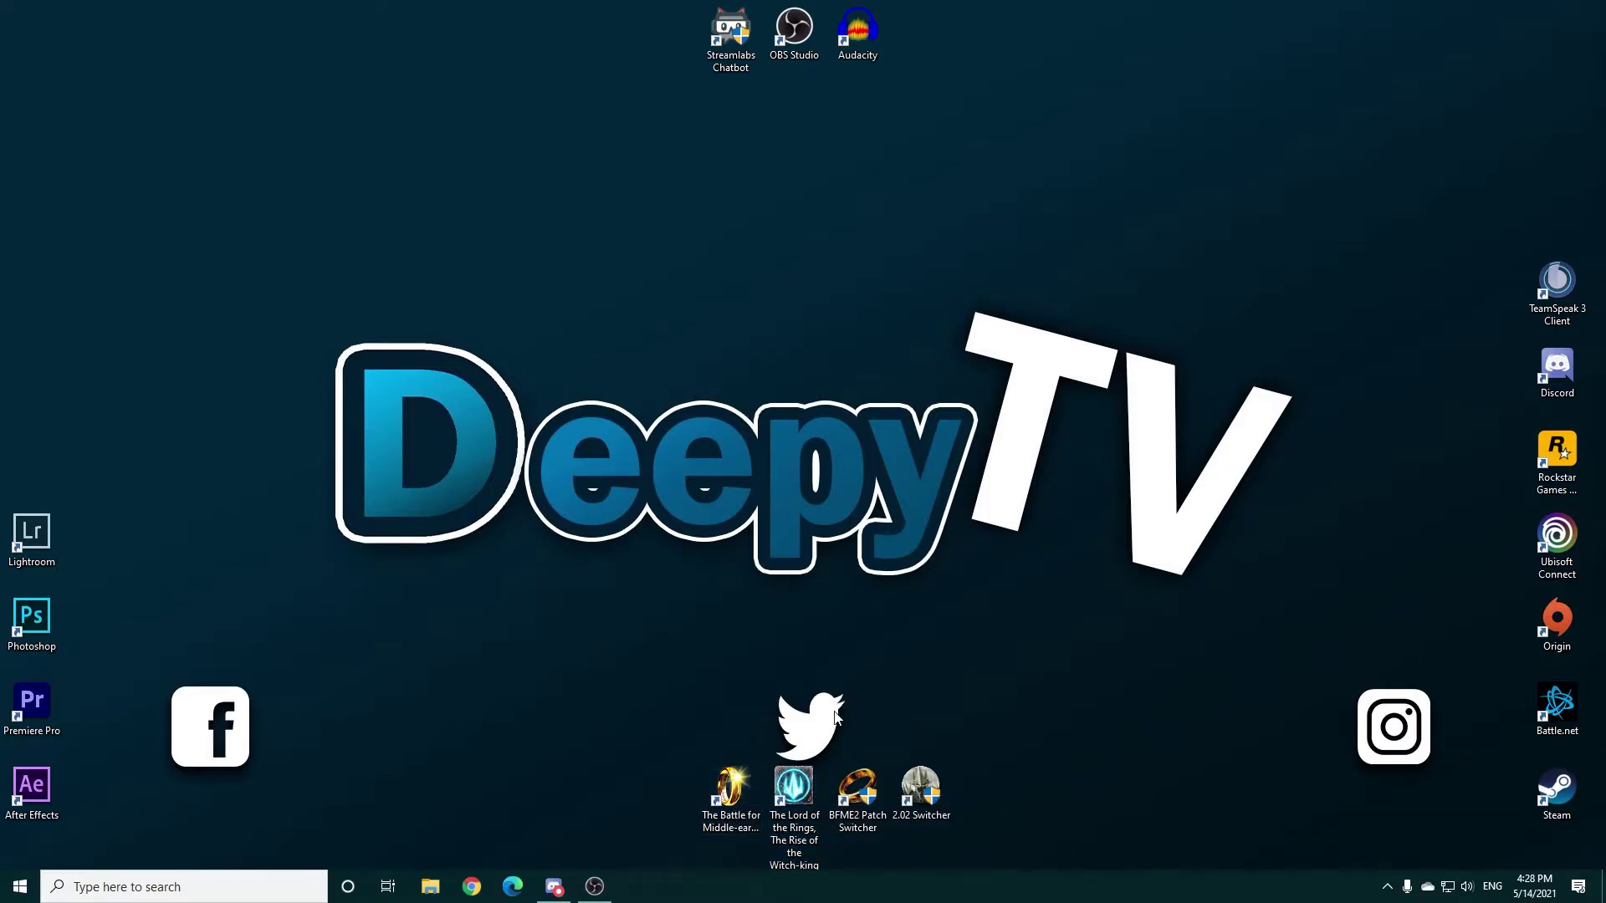
double_click(792, 784)
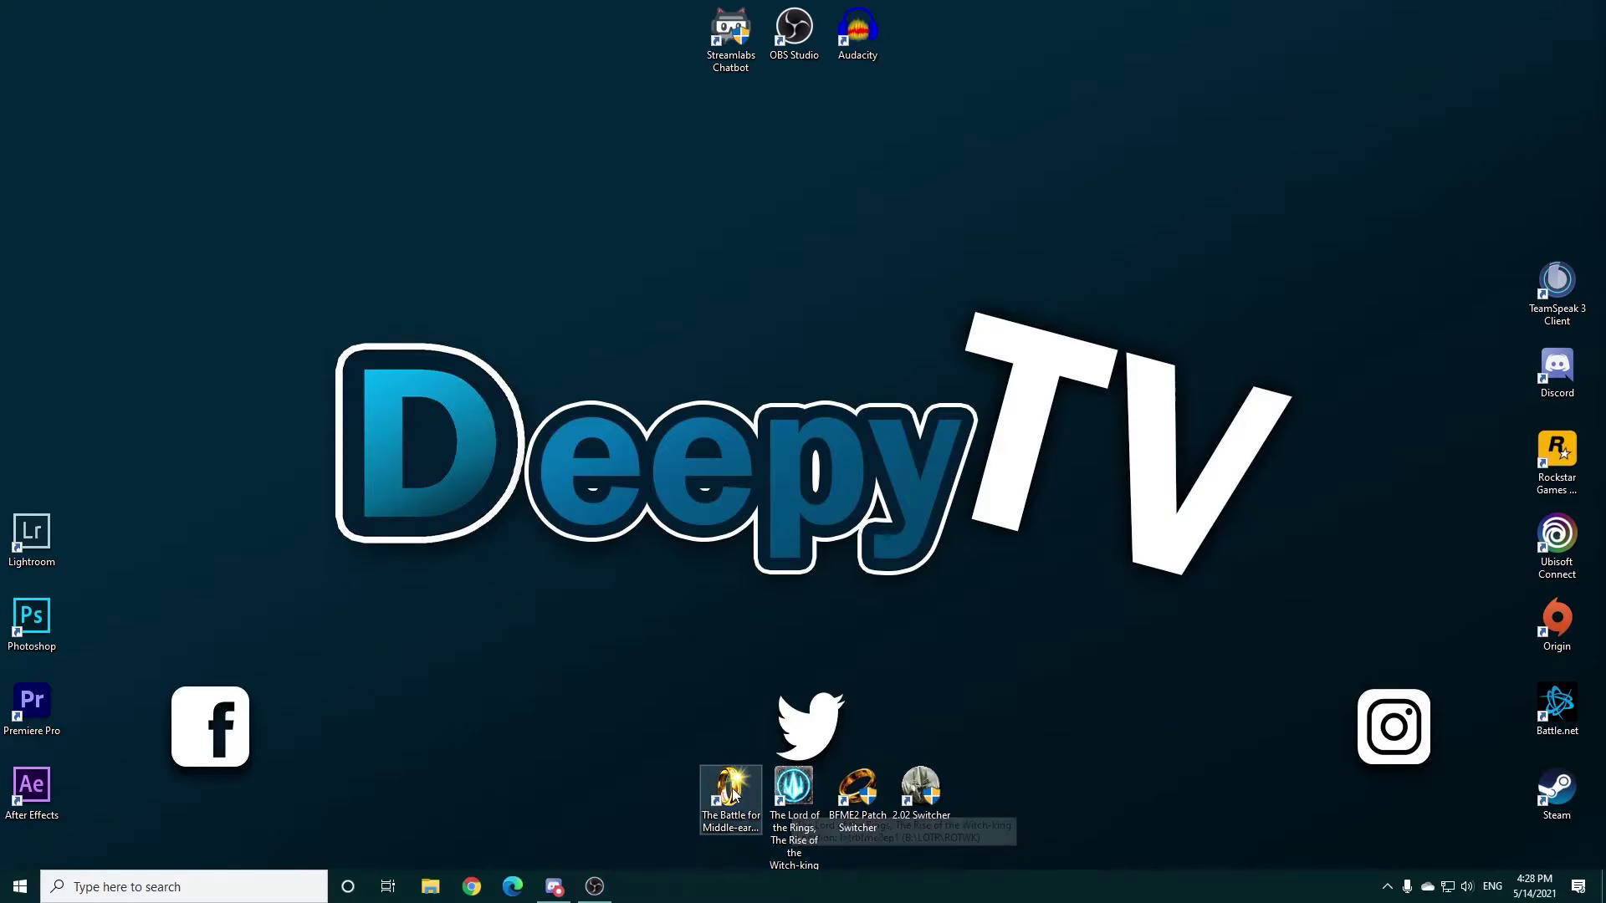
right_click(786, 791)
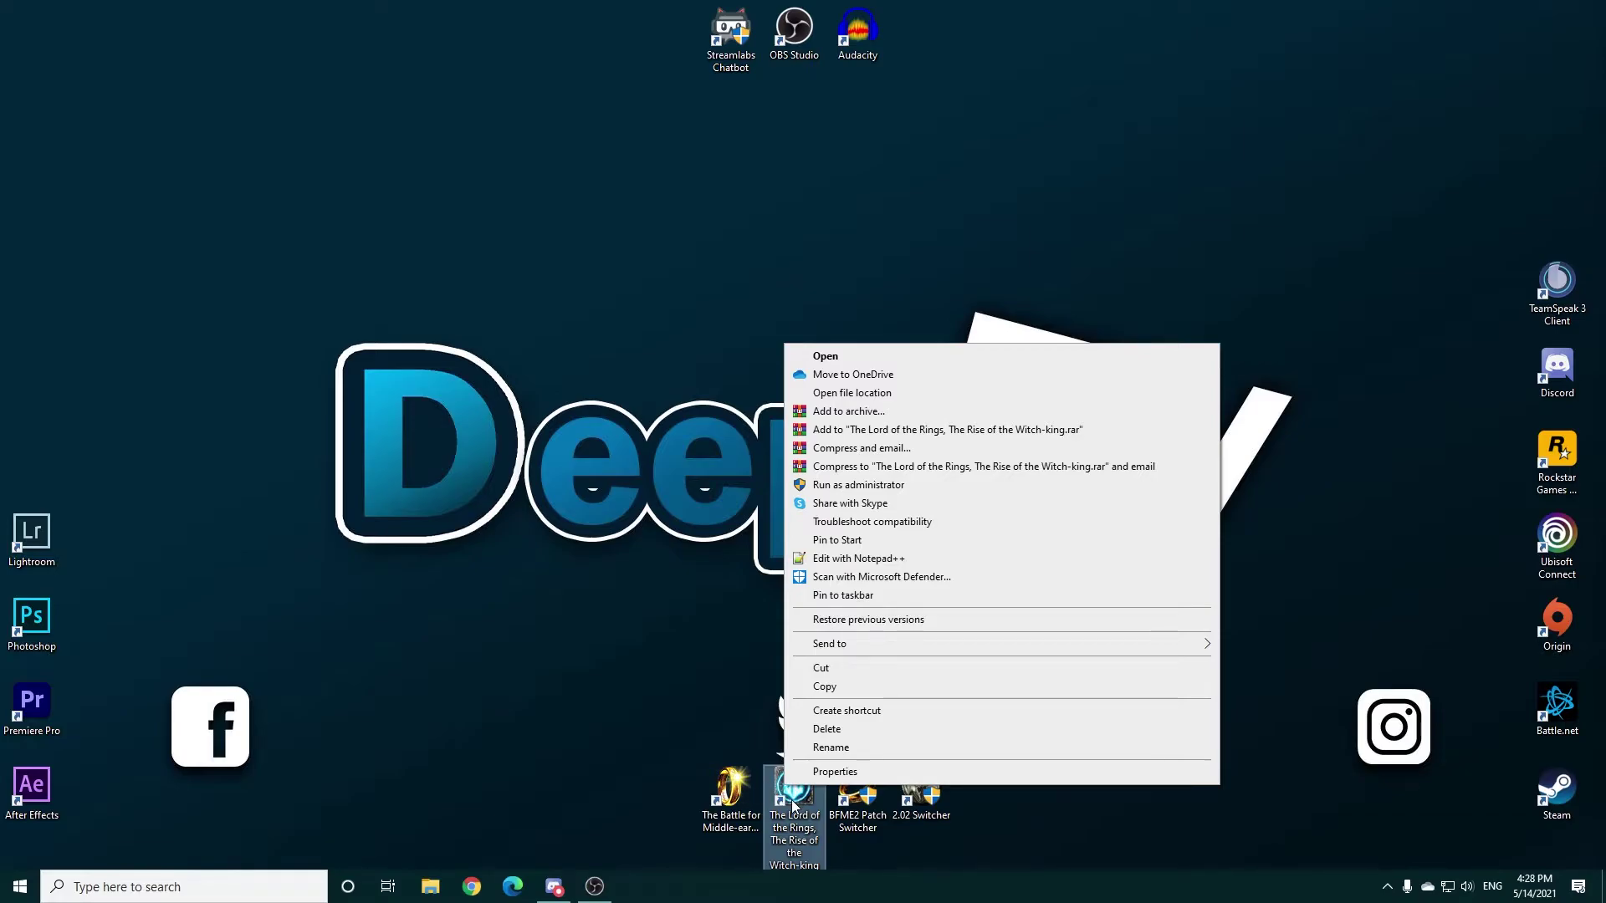
left_click(832, 774)
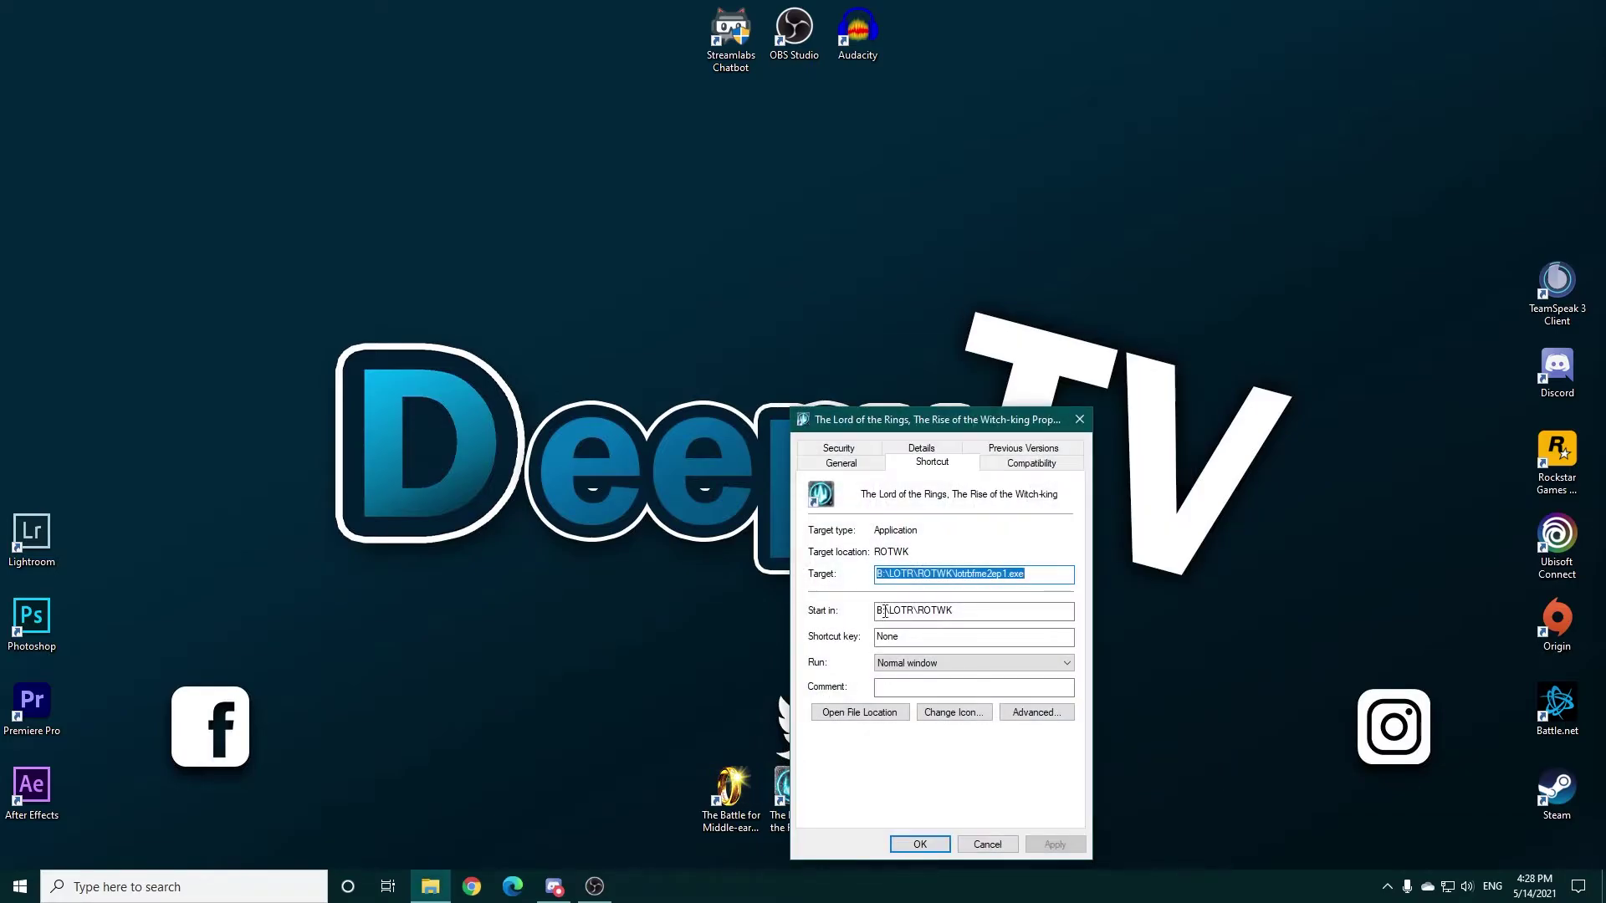
left_click(1037, 466)
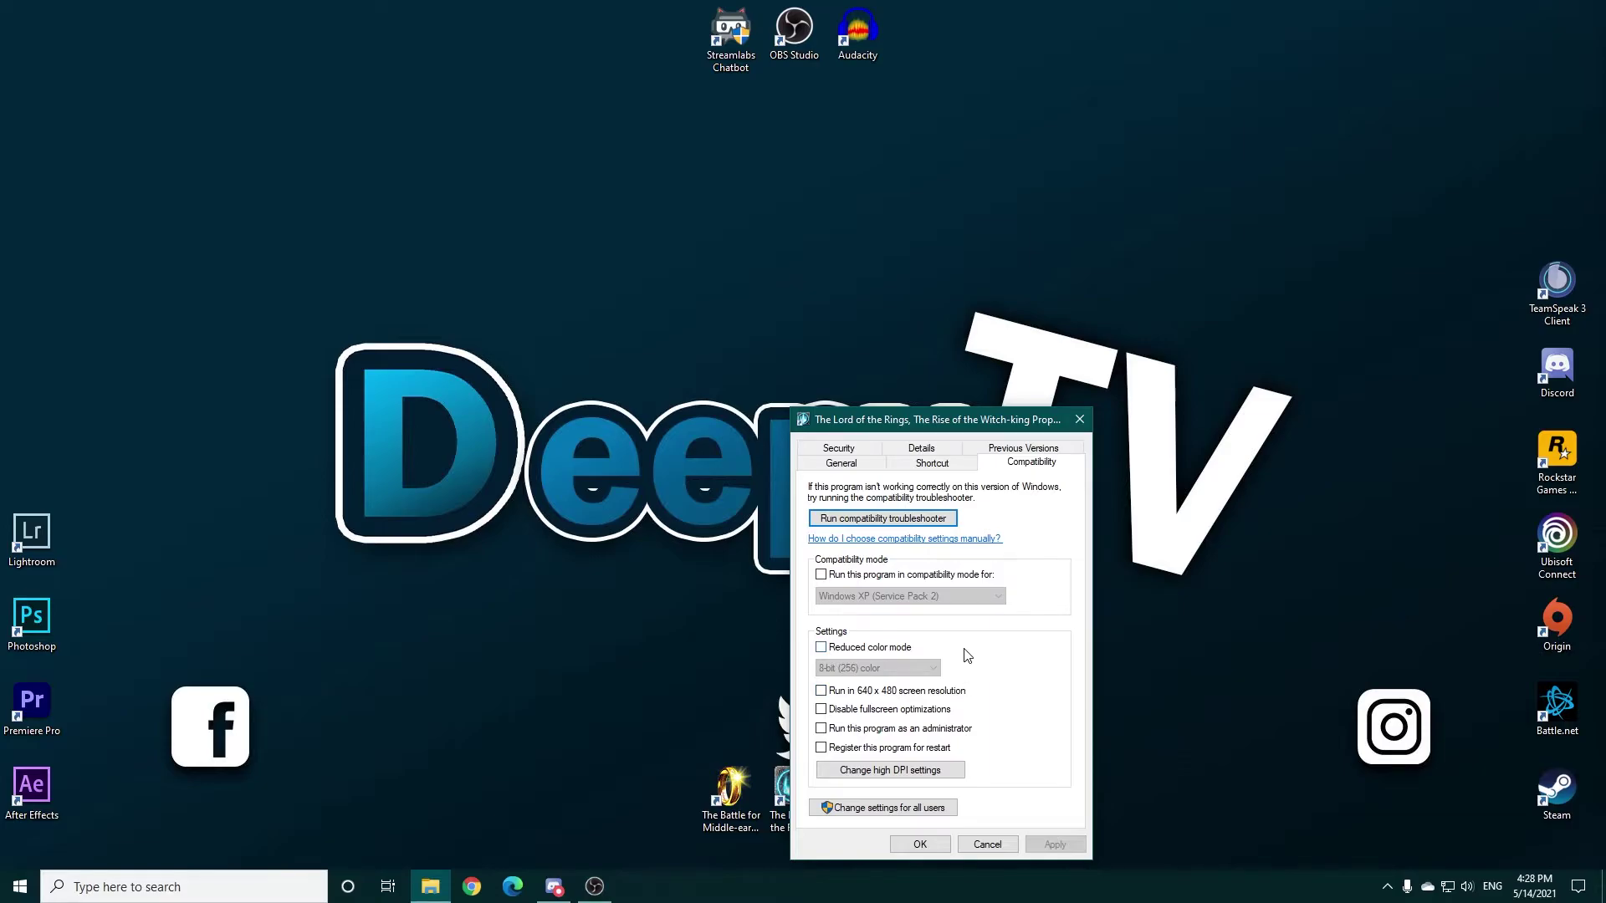
Try compatibility mode for Windows XP (Service Pack 2) on the shortcut and turn compatibility mode back off.
left_click(883, 576)
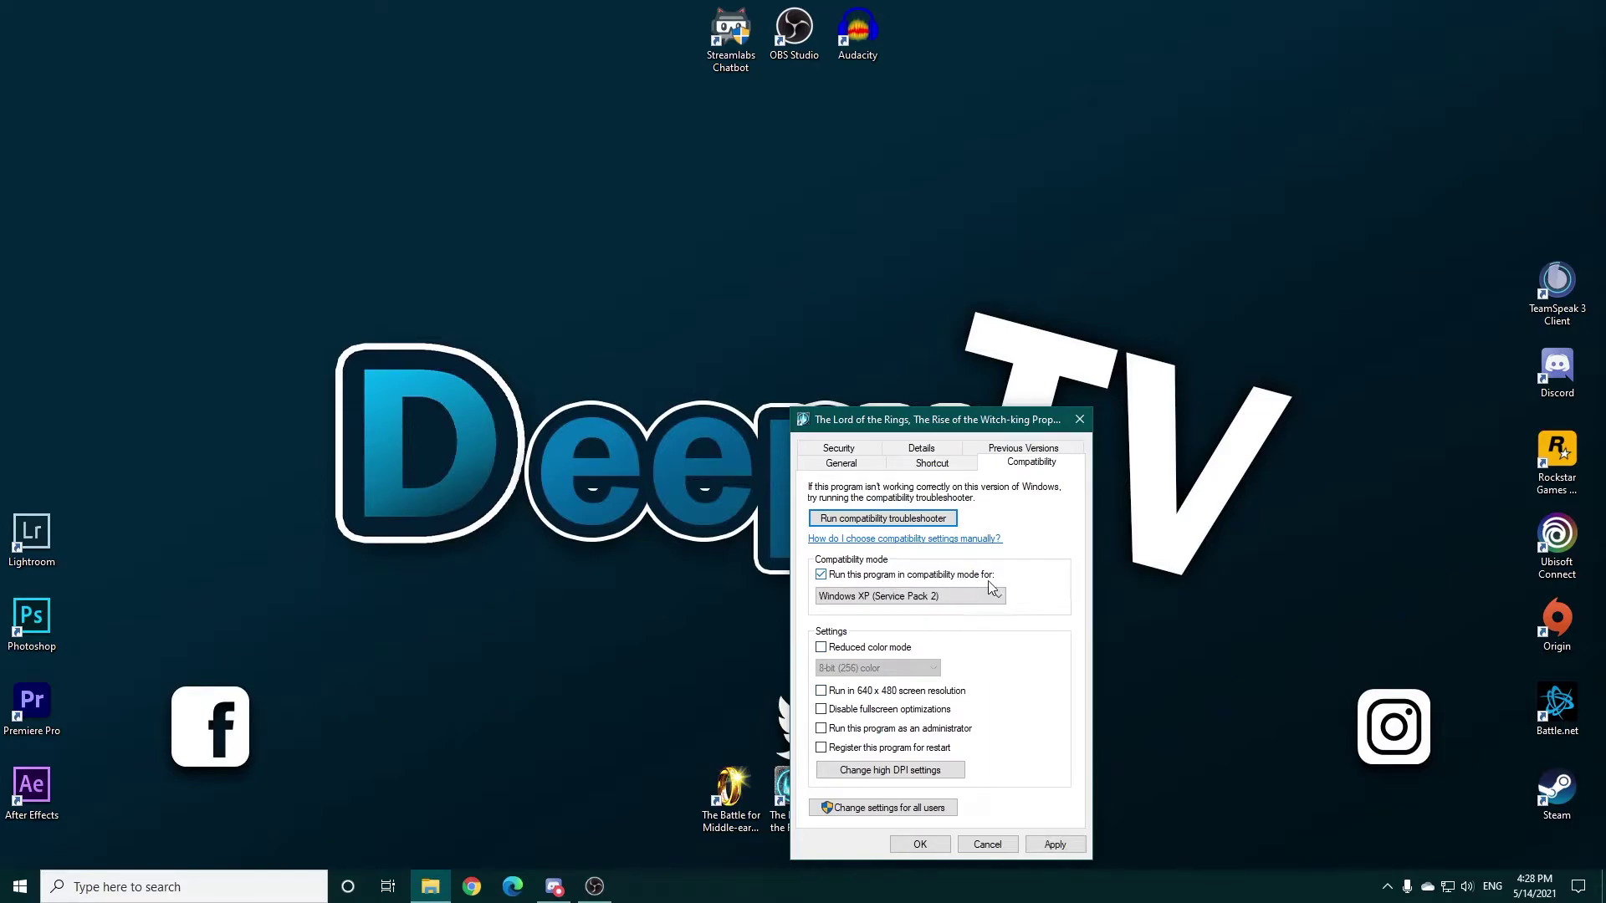
left_click(962, 594)
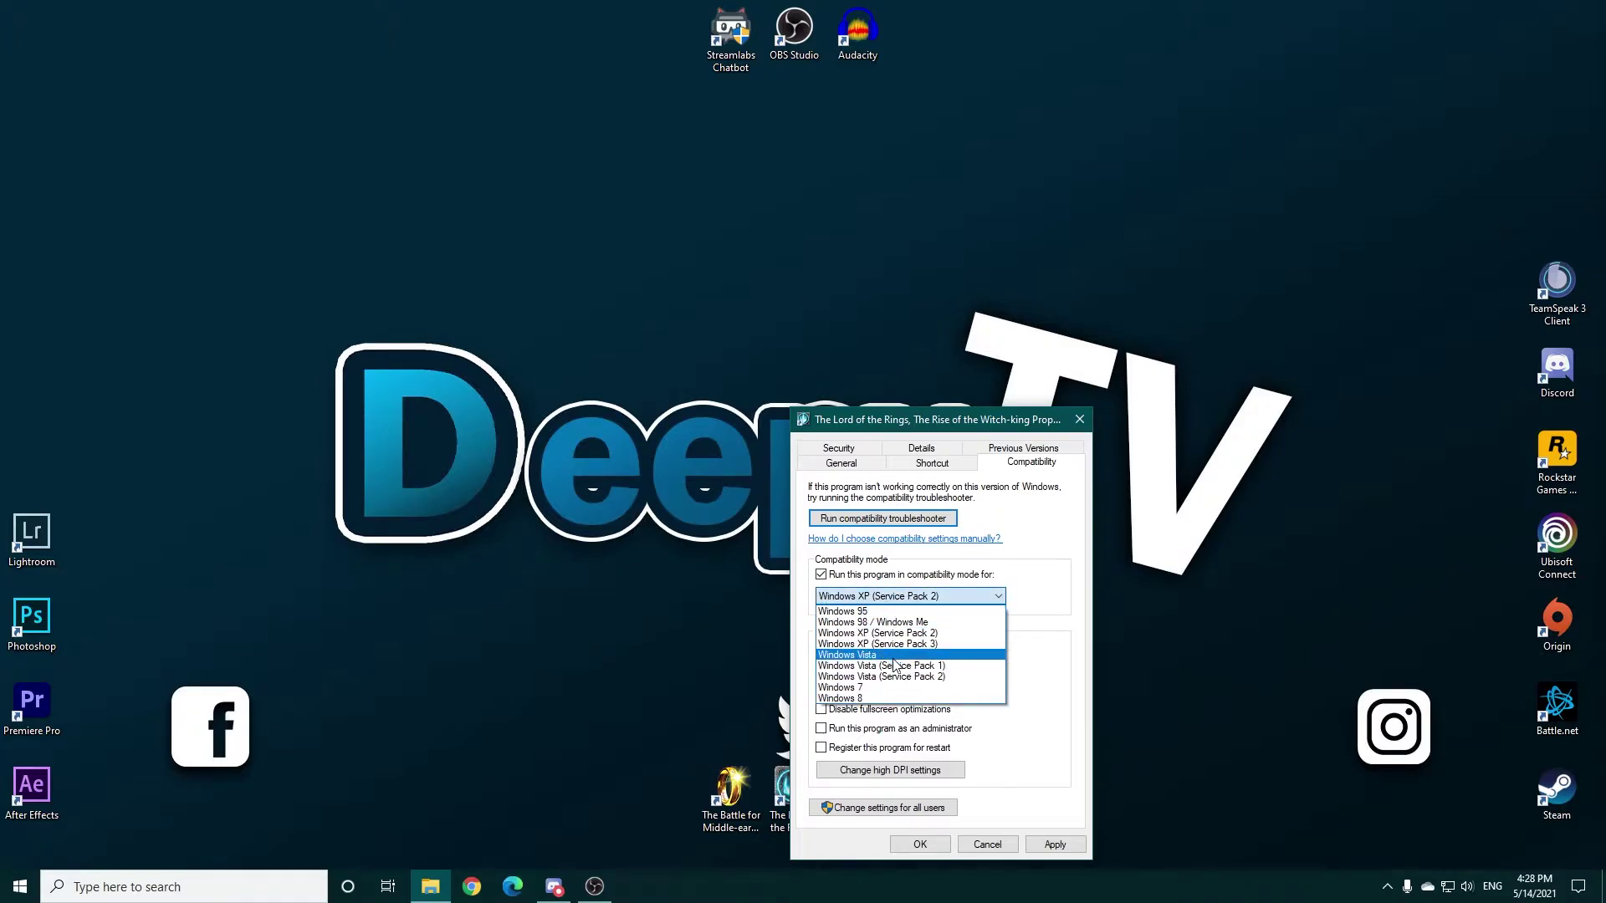
left_click(905, 594)
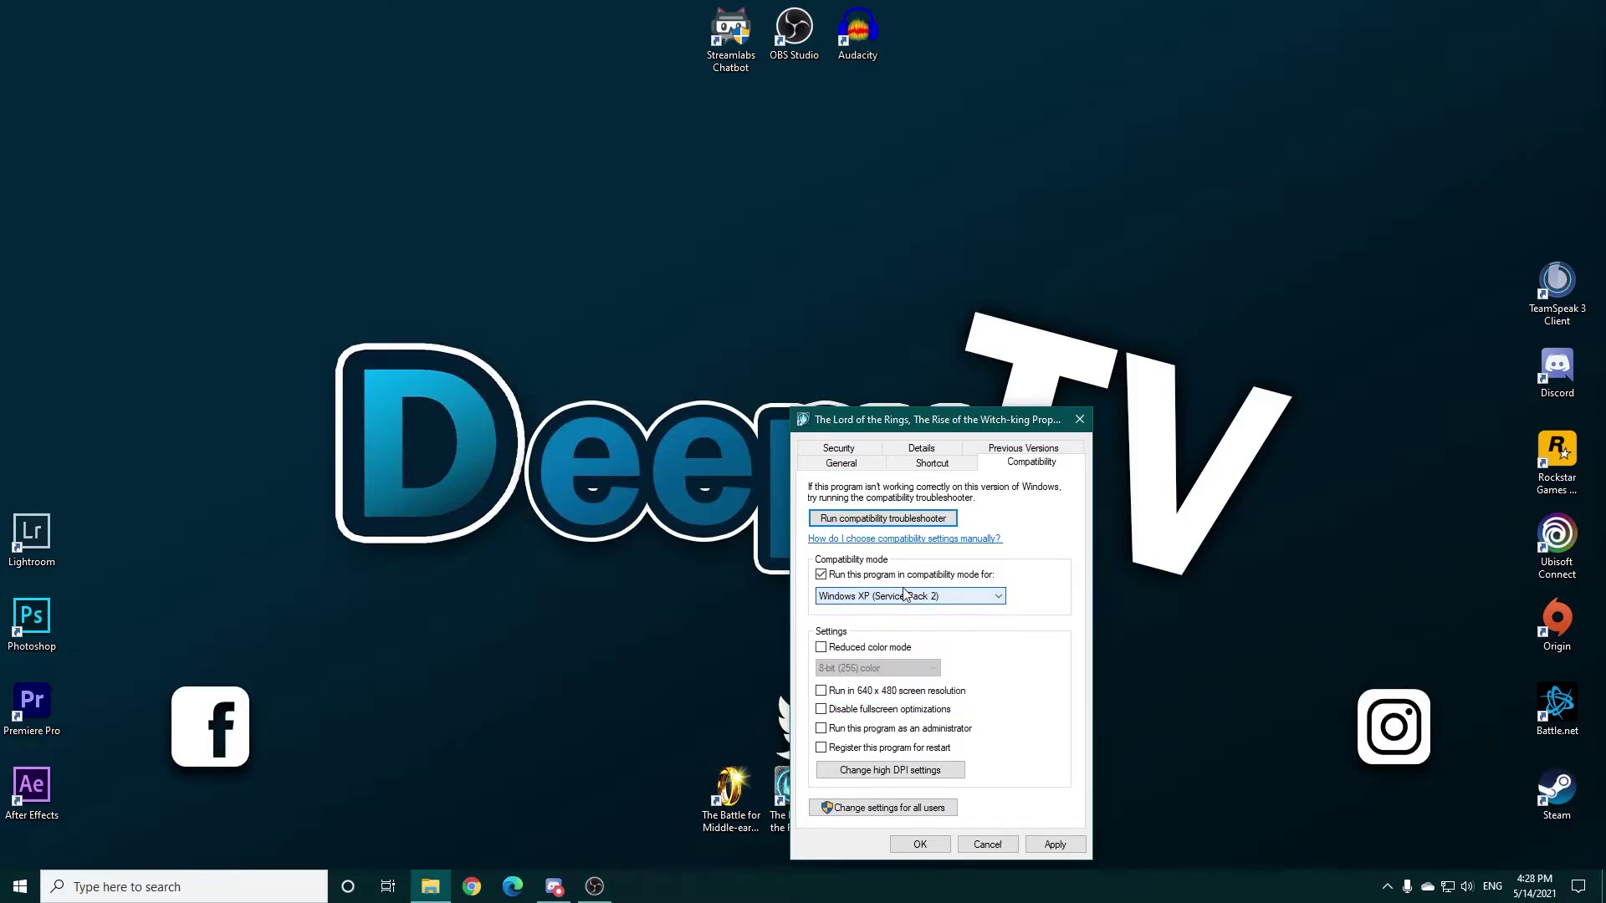
left_click(825, 577)
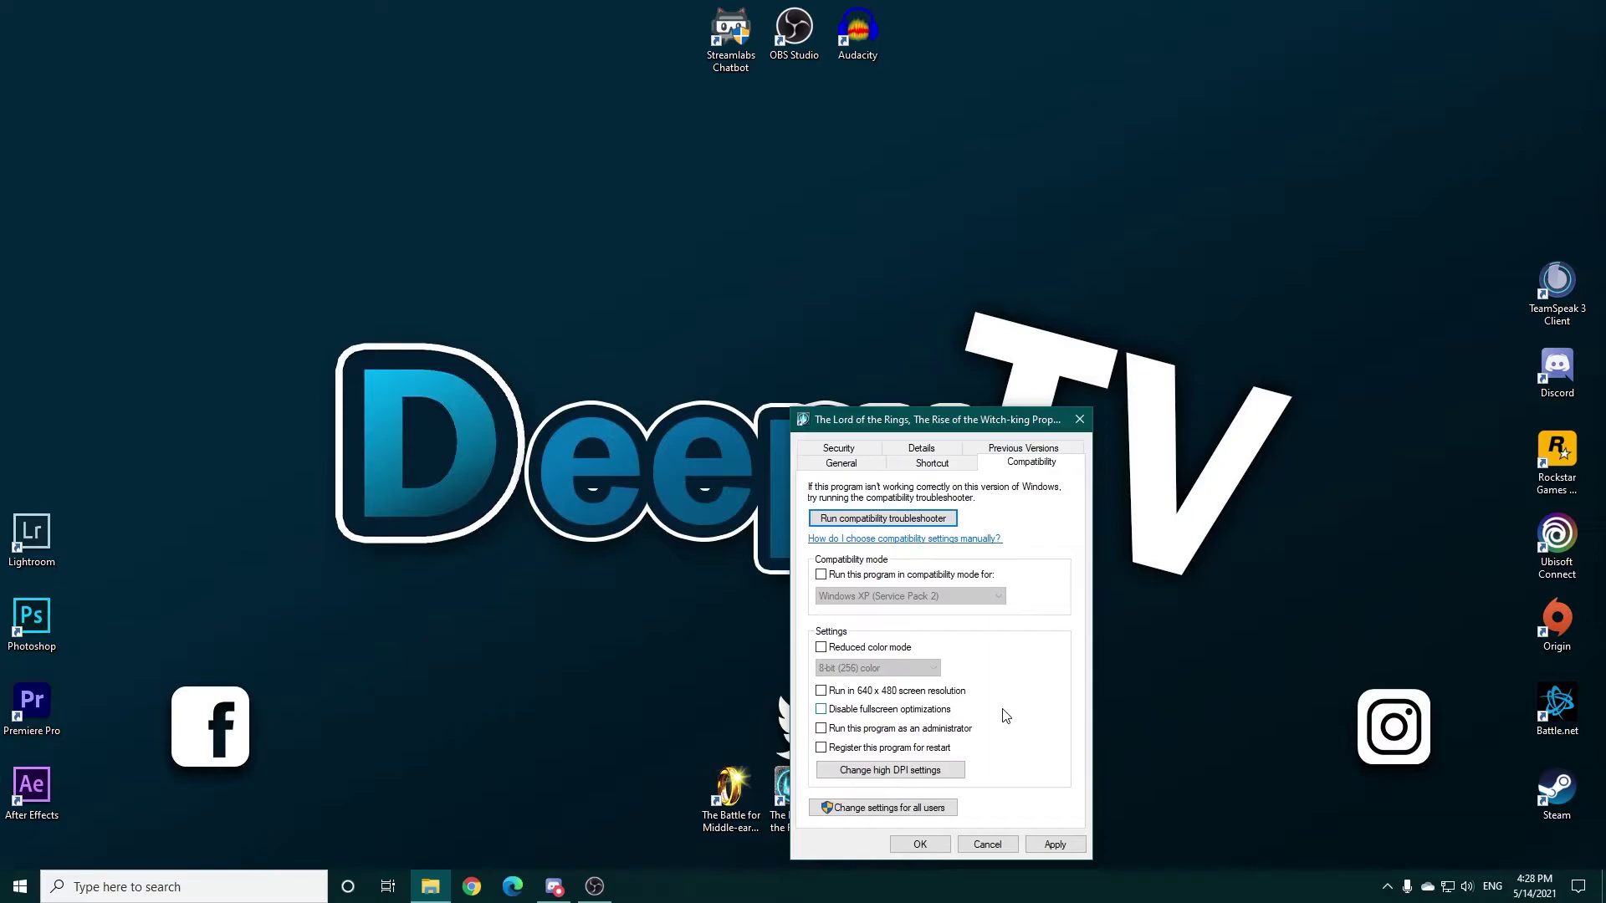
Try the option to run the program as an administrator, leave it off, and close the shortcut's properties with OK.
left_click(822, 729)
left_click(821, 729)
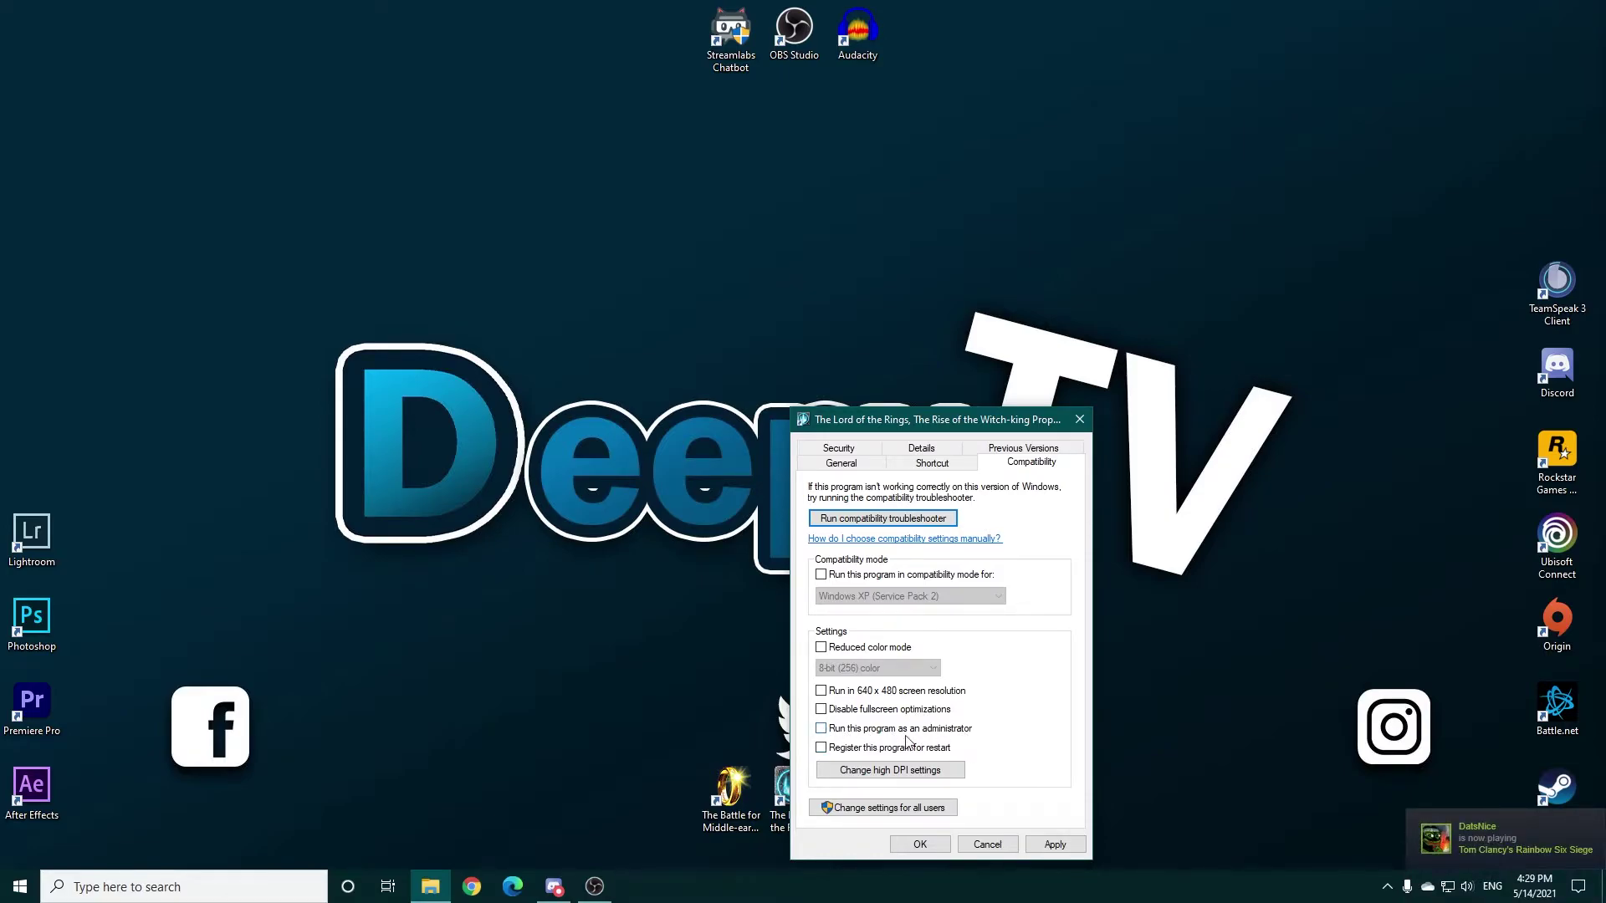
left_click(822, 730)
left_click(910, 729)
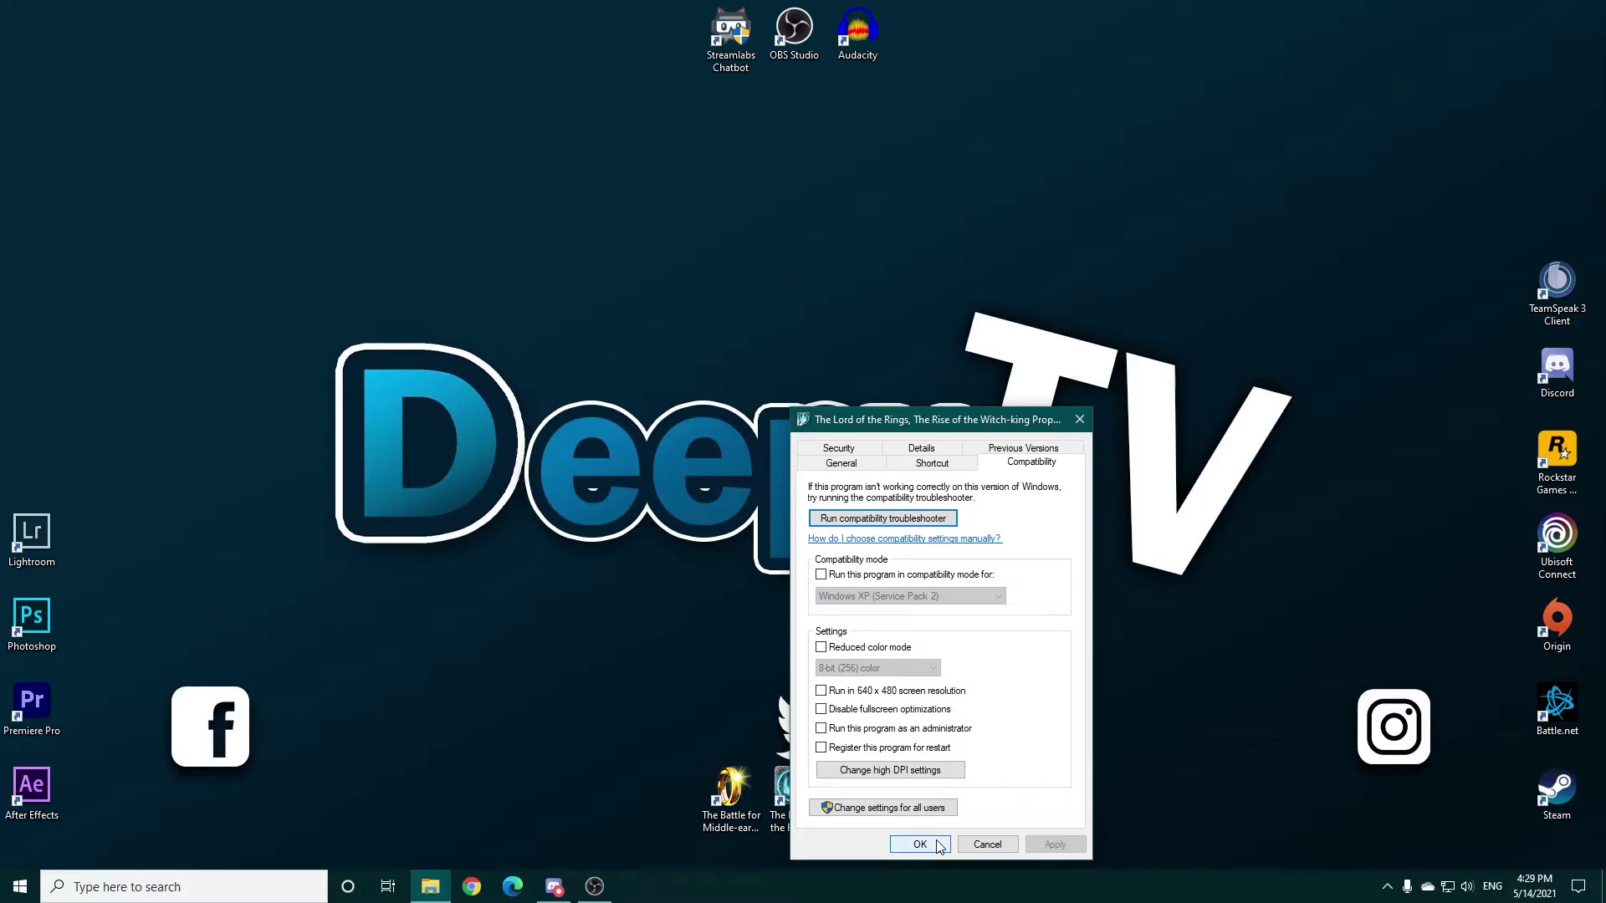
left_click(821, 729)
left_click(921, 731)
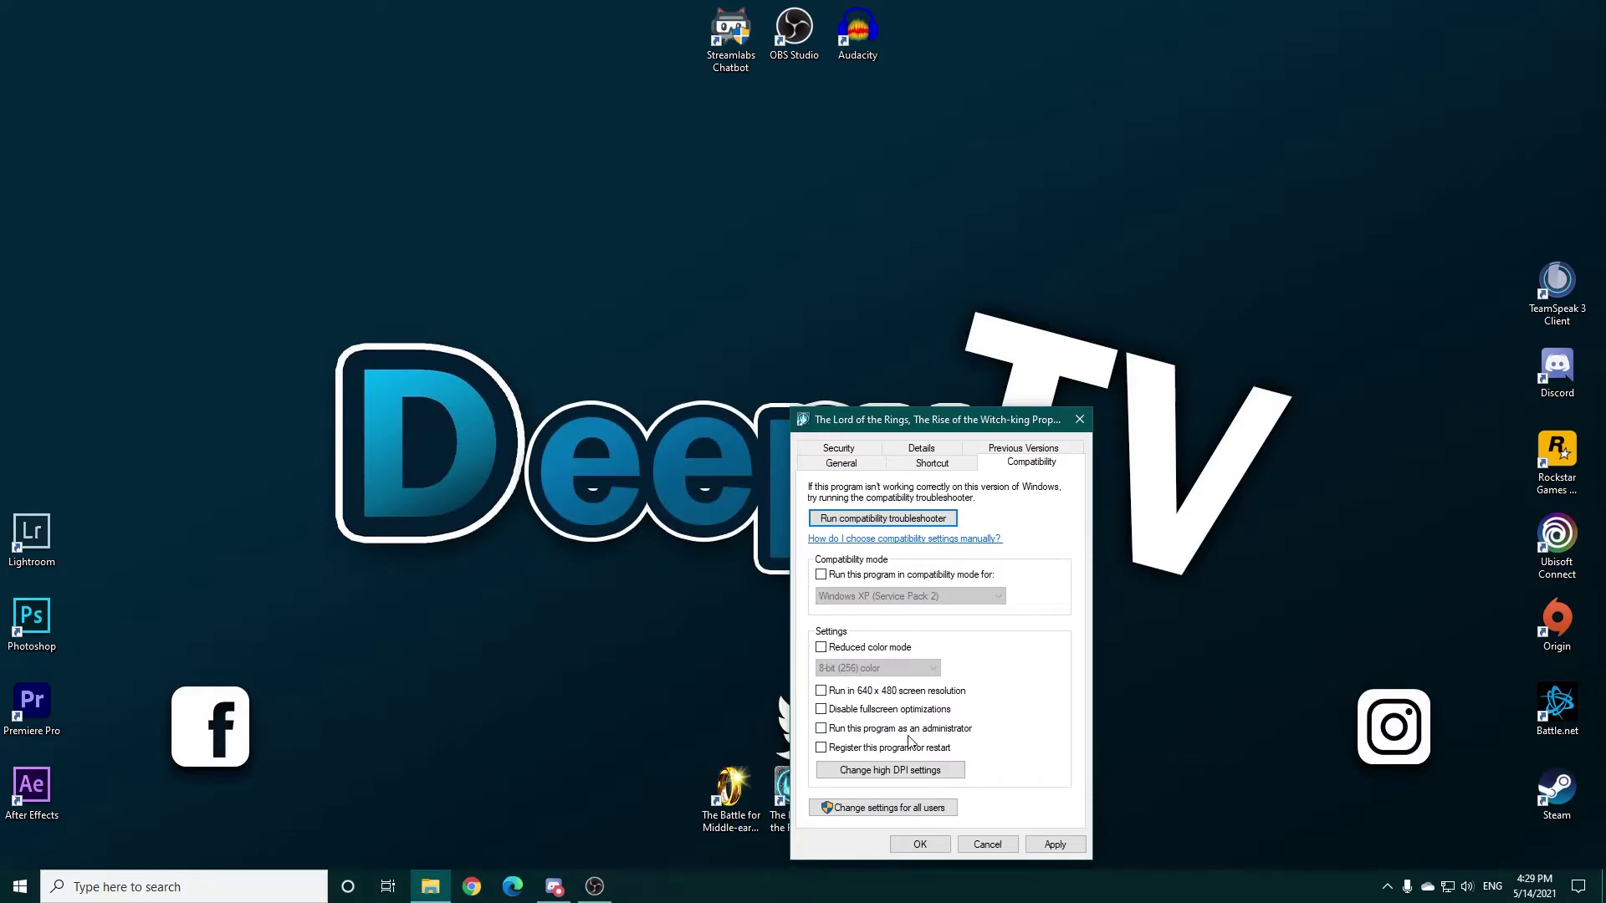
left_click(867, 735)
left_click(935, 732)
left_click(917, 845)
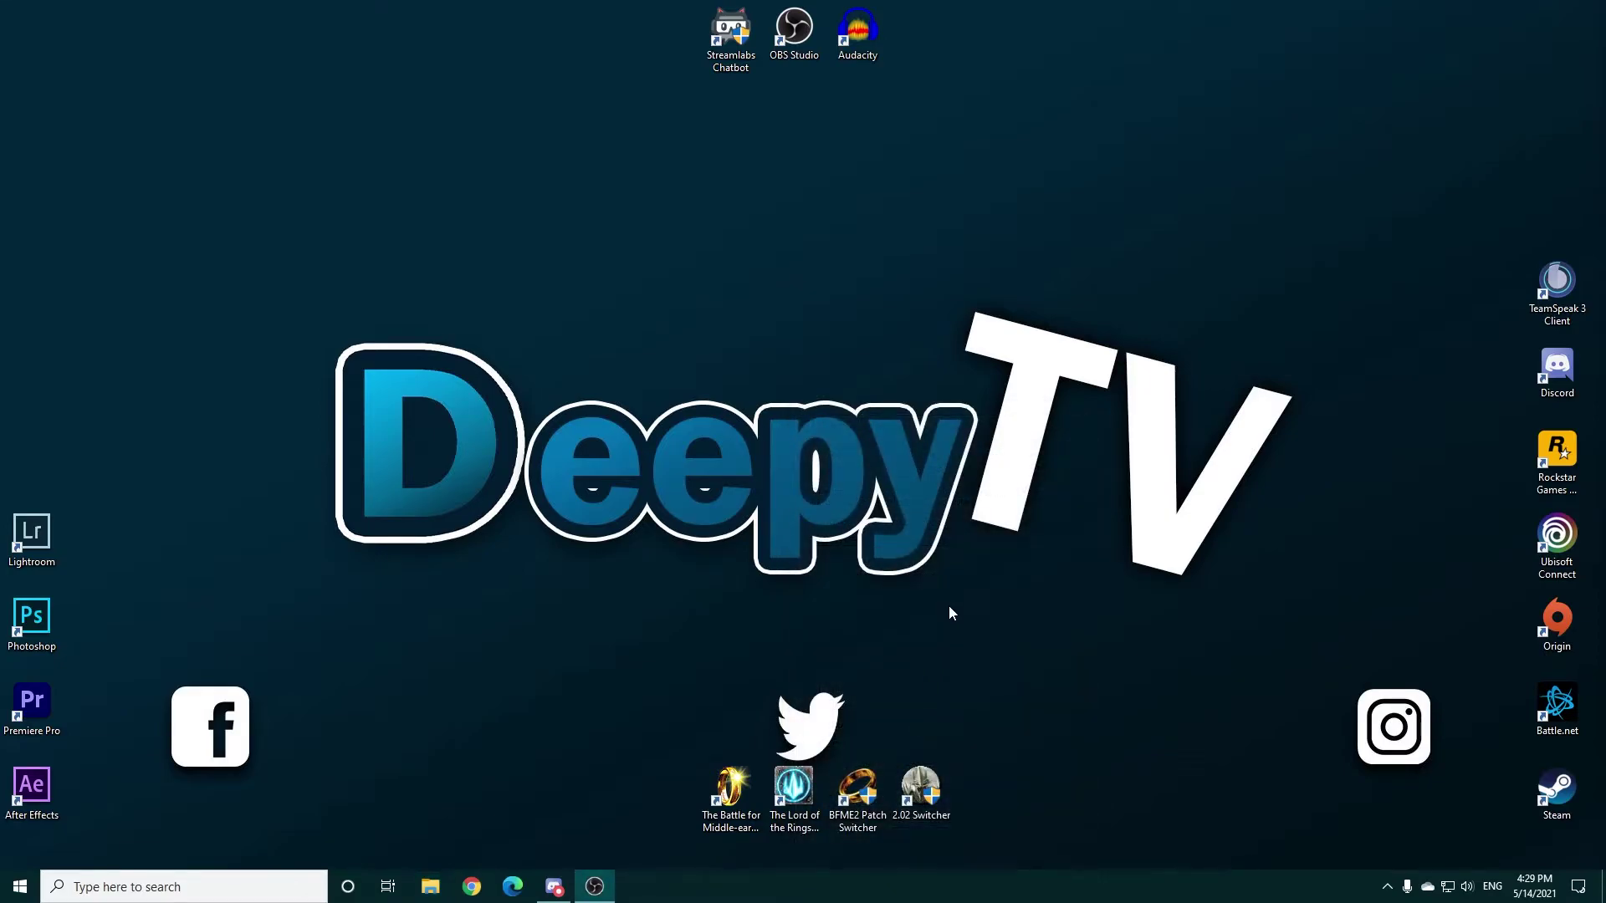
left_click(949, 606)
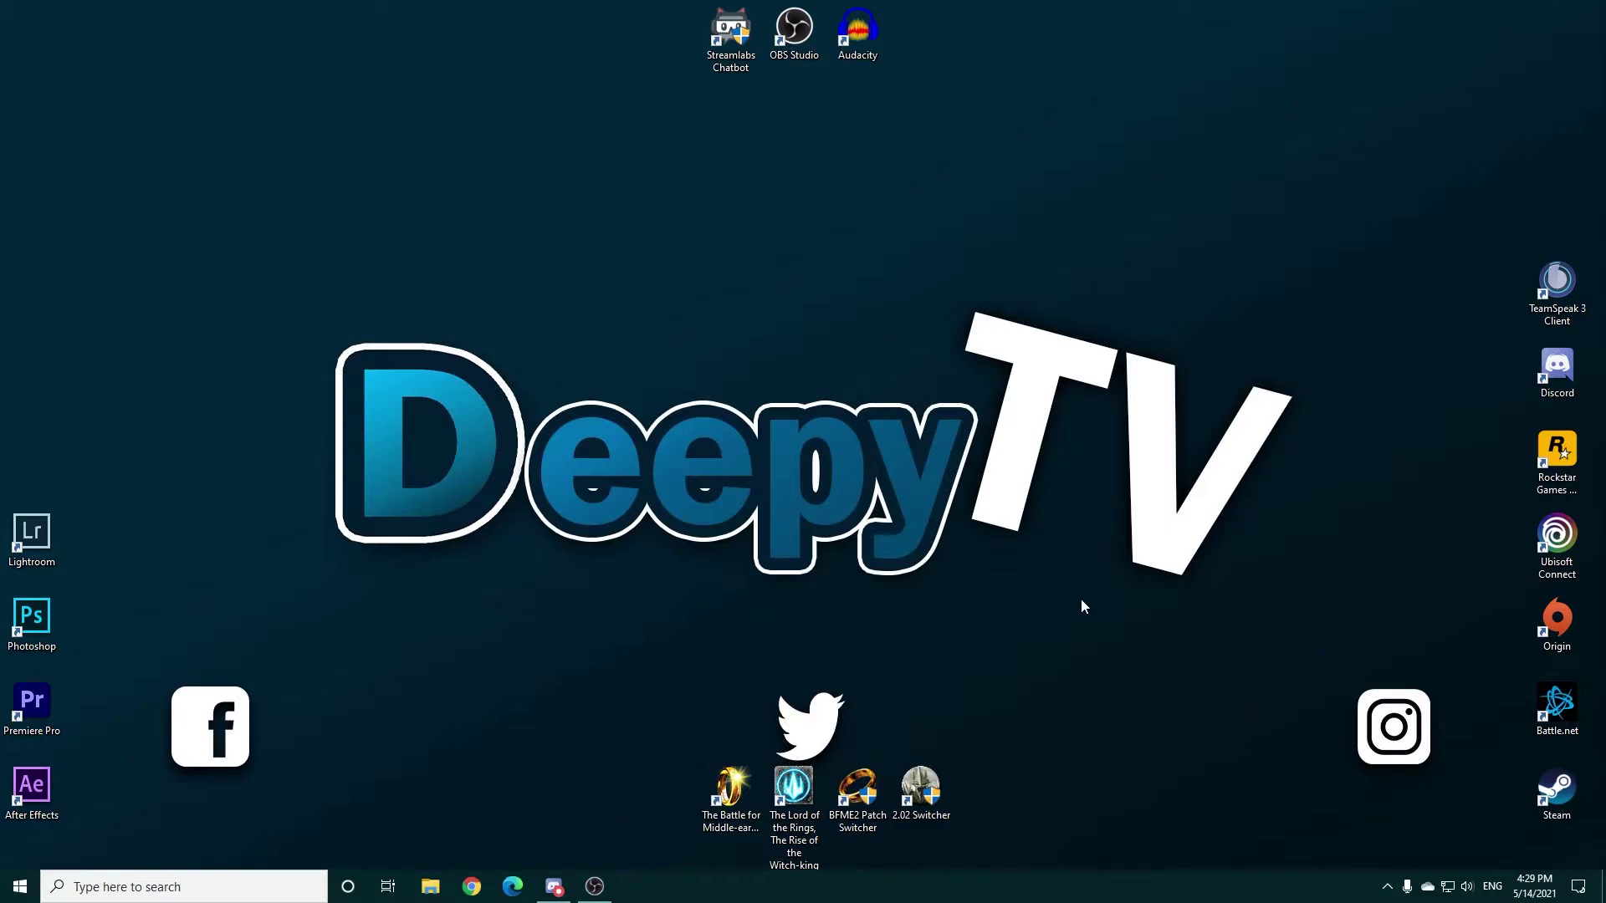